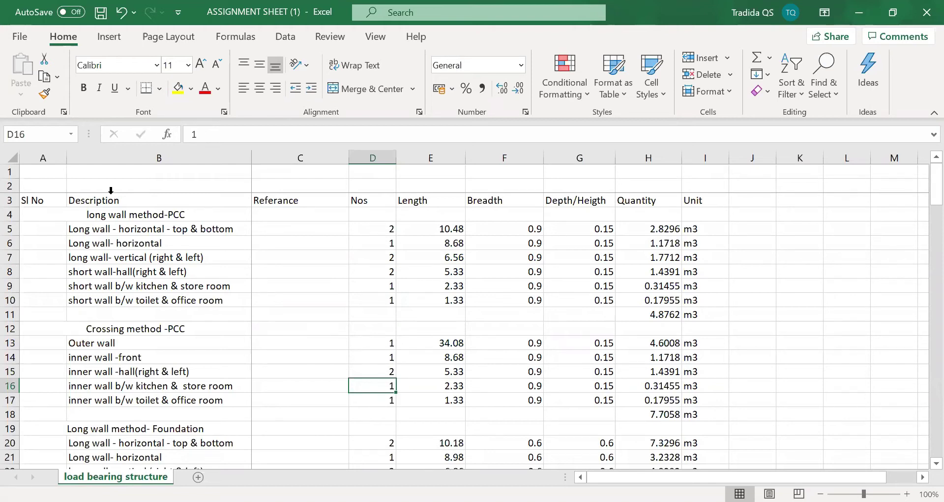
- Bold the whole header row 3 of the quantity sheet
{"action": "scroll", "coordinate": [586, 389], "scroll_direction": "down", "scroll_amount": 5}
{"action": "scroll", "coordinate": [587, 388], "scroll_direction": "down", "scroll_amount": 7}
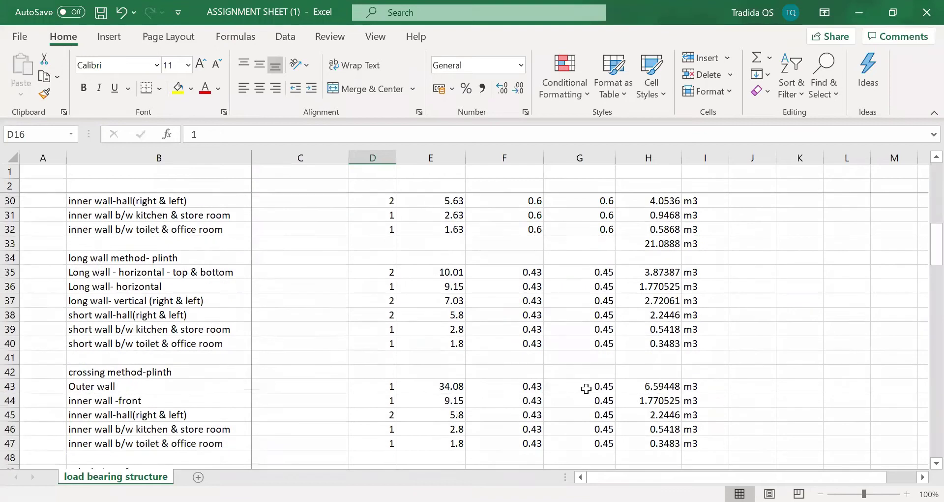
{"action": "scroll", "coordinate": [586, 389], "scroll_direction": "down", "scroll_amount": 2}
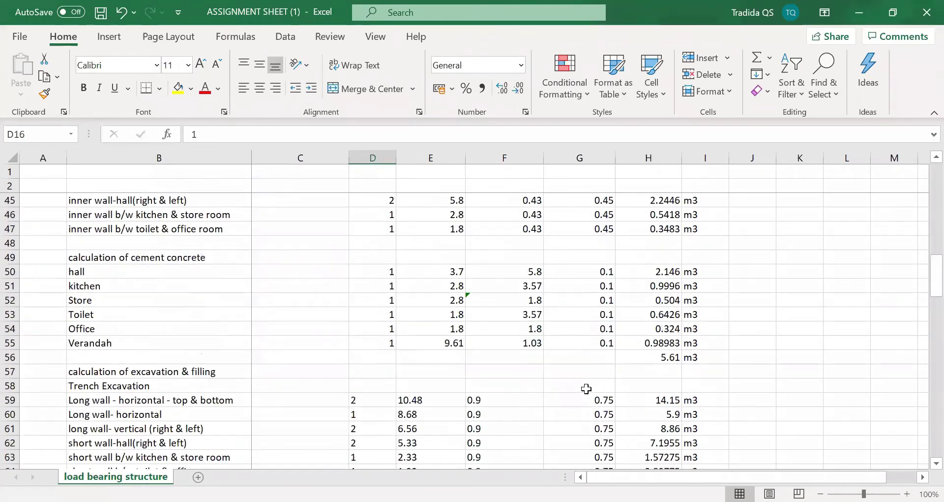
{"action": "scroll", "coordinate": [586, 388], "scroll_direction": "up", "scroll_amount": 14}
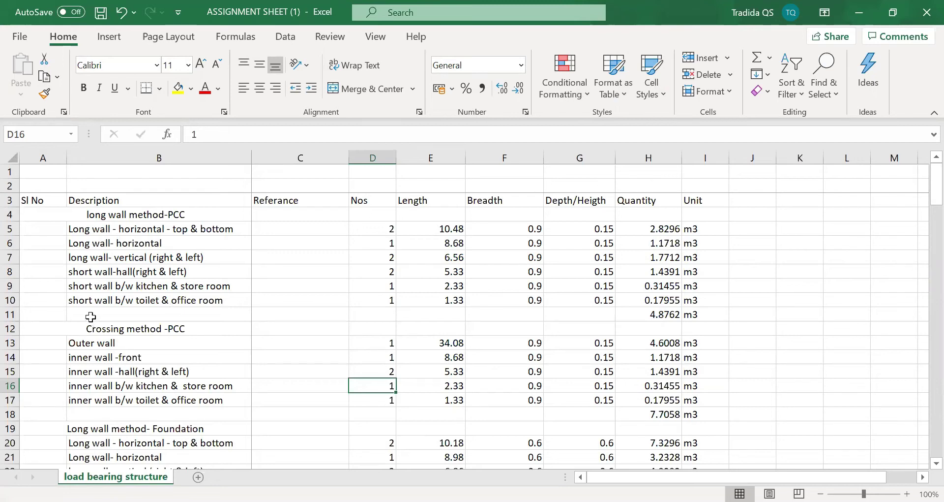
{"action": "left_click", "coordinate": [10, 200]}
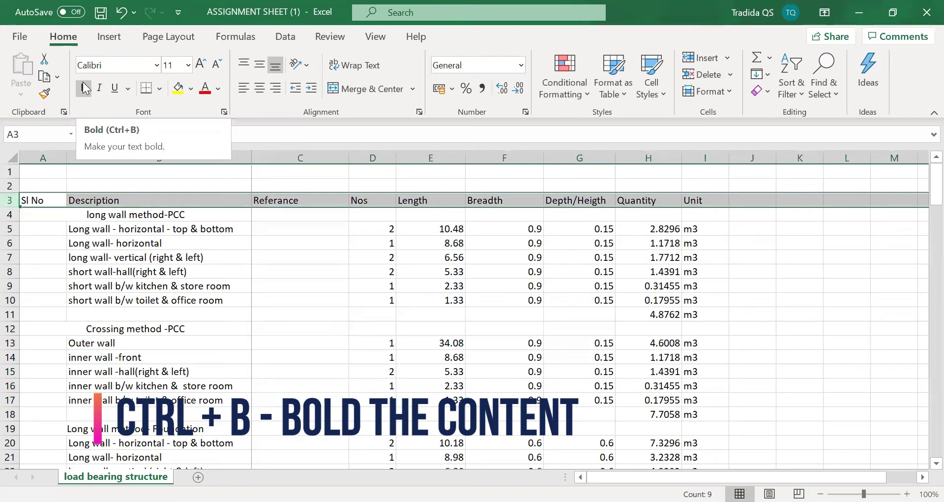
{"action": "key", "text": "ctrl+b"}
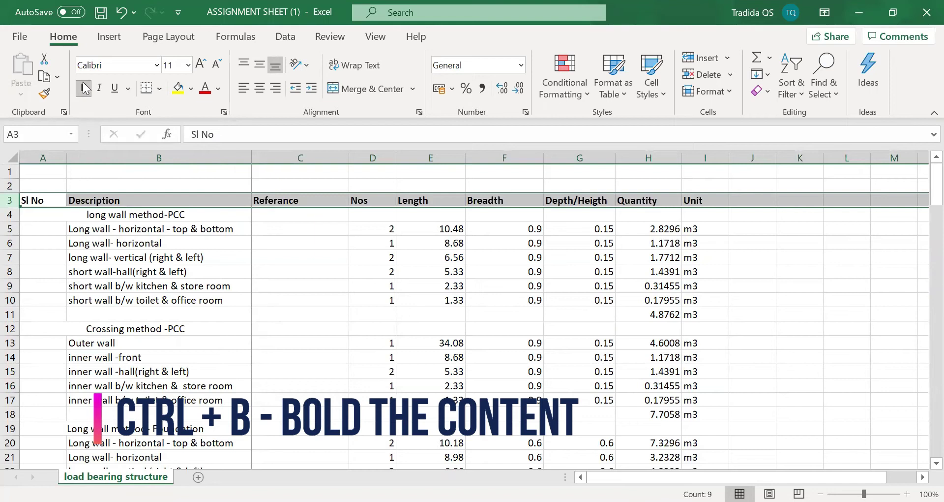
{"action": "left_click", "coordinate": [379, 157]}
{"action": "left_click_drag", "start_coordinate": [412, 156], "coordinate": [598, 156]}
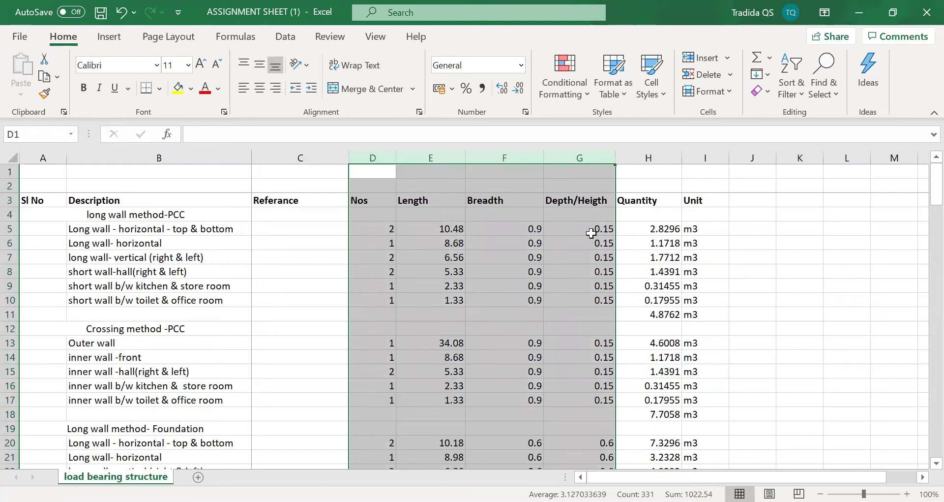
{"action": "left_click", "coordinate": [722, 327]}
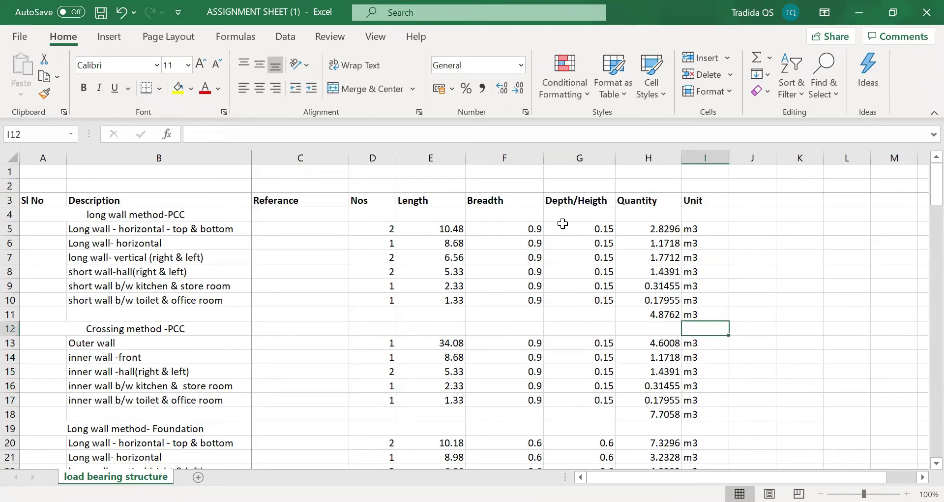
- Correct the spelling of the header in G3 to "Depth/Height"
{"action": "double_click", "coordinate": [597, 200]}
{"action": "key", "text": "Delete"}
{"action": "type", "text": "t"}
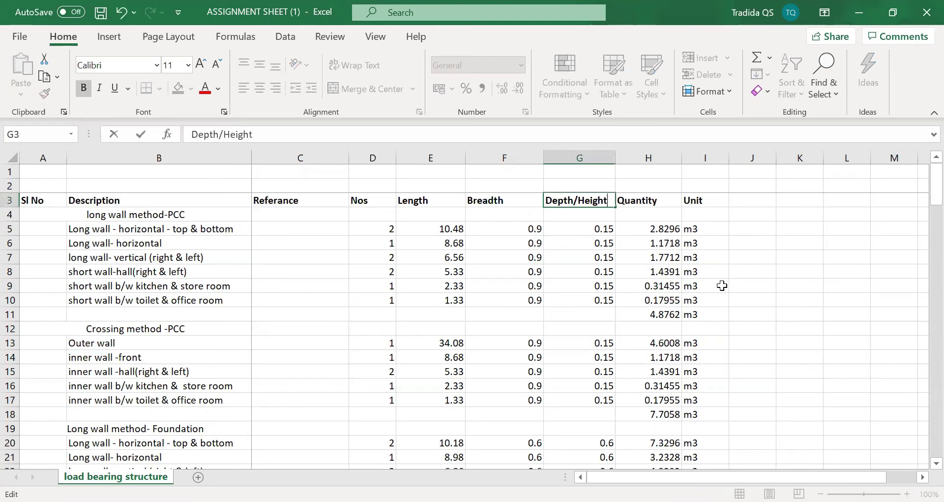
{"action": "key", "text": "Return"}
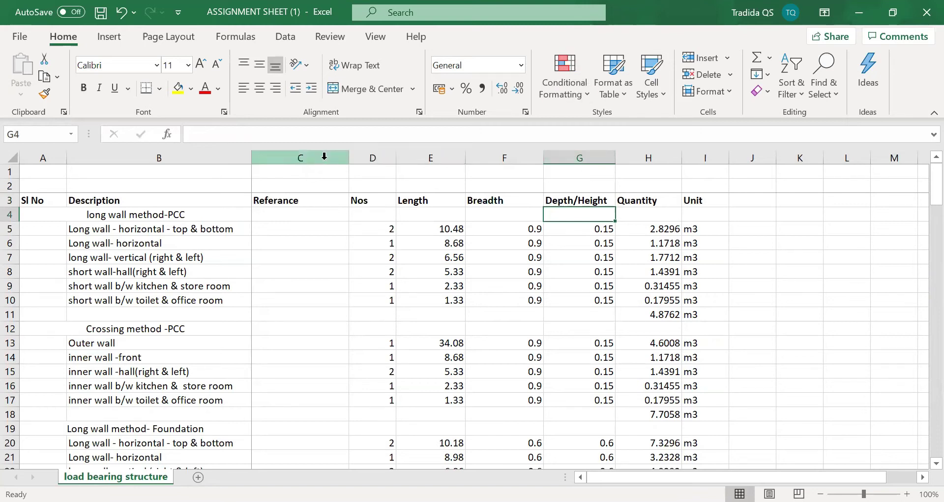
- Centre the contents of columns C through G, from Referance to Depth/Height
{"action": "left_click_drag", "start_coordinate": [324, 156], "coordinate": [598, 153]}
{"action": "left_click", "coordinate": [599, 153]}
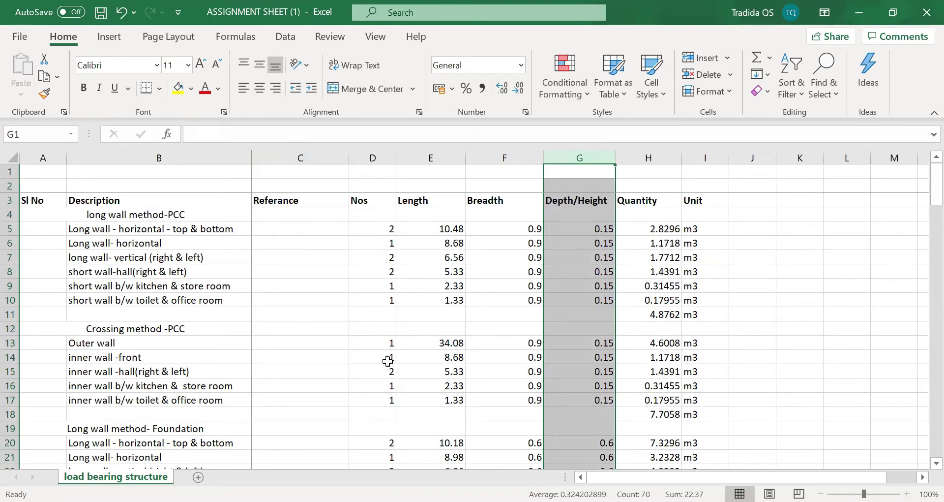
{"action": "left_click", "coordinate": [314, 155]}
{"action": "left_click_drag", "start_coordinate": [315, 156], "coordinate": [583, 167]}
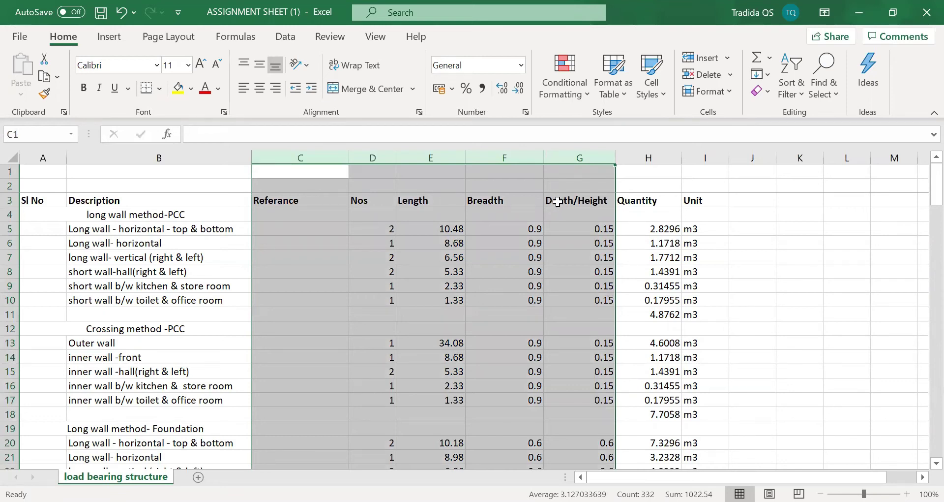
{"action": "left_click", "coordinate": [260, 90]}
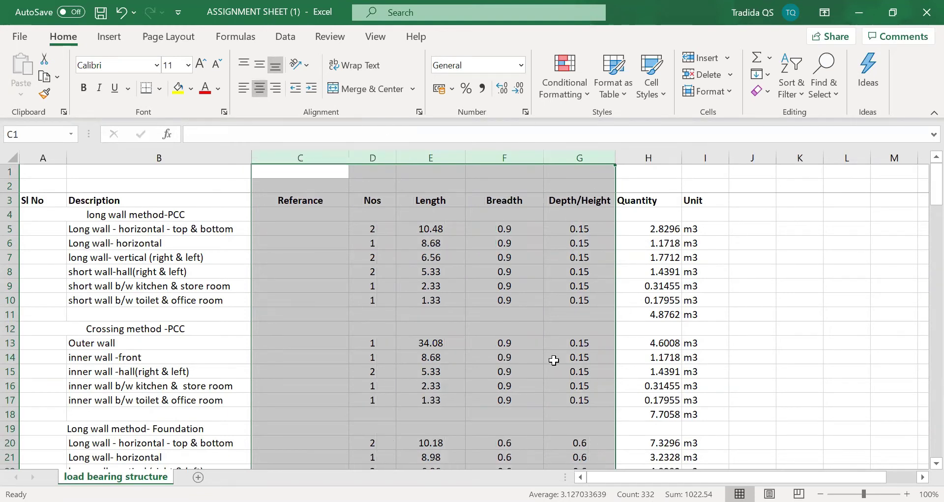
- Repeat the centre alignment on the Quantity and Unit columns, H and I
{"action": "left_click_drag", "start_coordinate": [633, 158], "coordinate": [705, 158]}
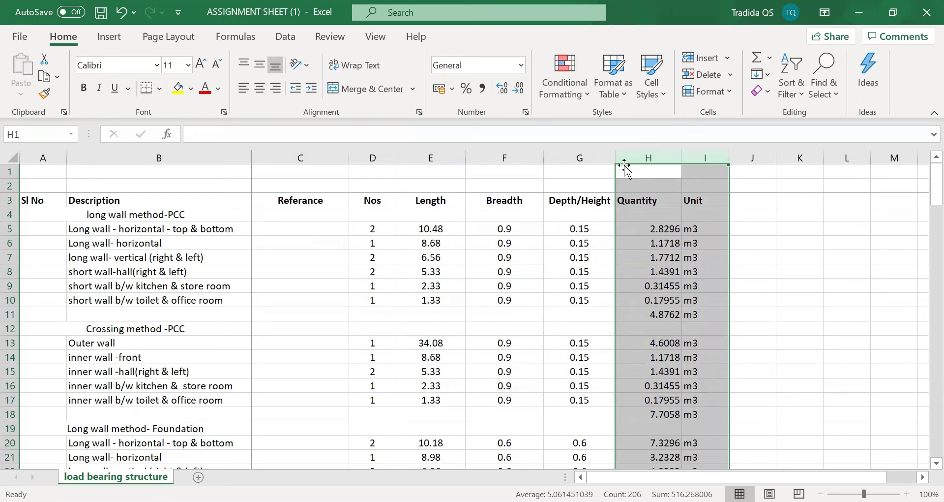
{"action": "left_click", "coordinate": [814, 345]}
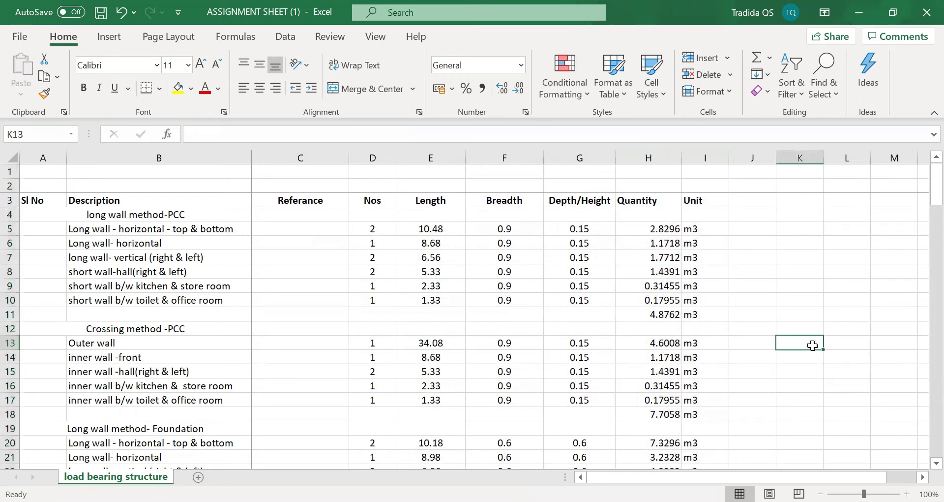
{"action": "left_click", "coordinate": [663, 148]}
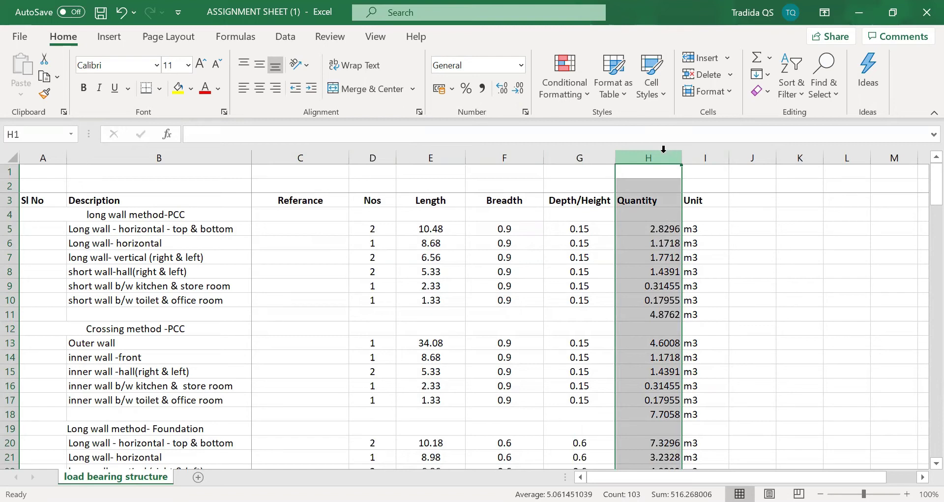
{"action": "left_click_drag", "start_coordinate": [662, 152], "coordinate": [697, 152]}
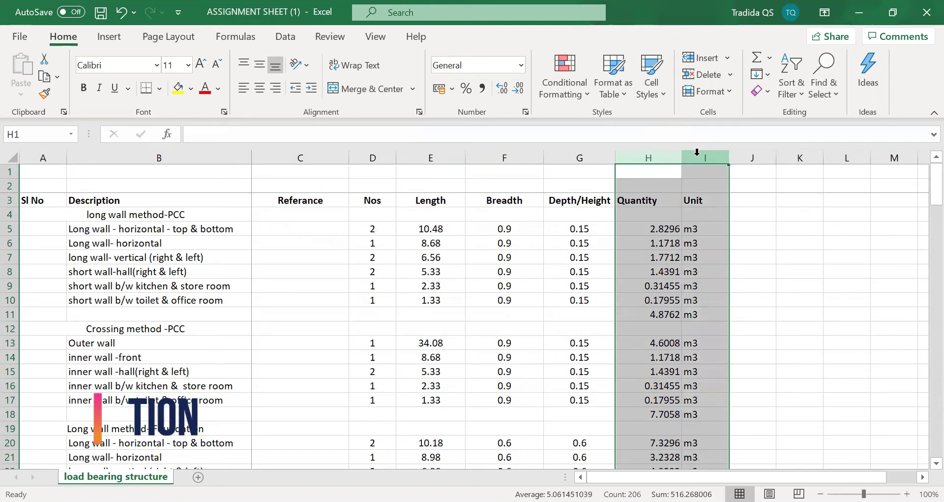
{"action": "key", "text": "F5"}
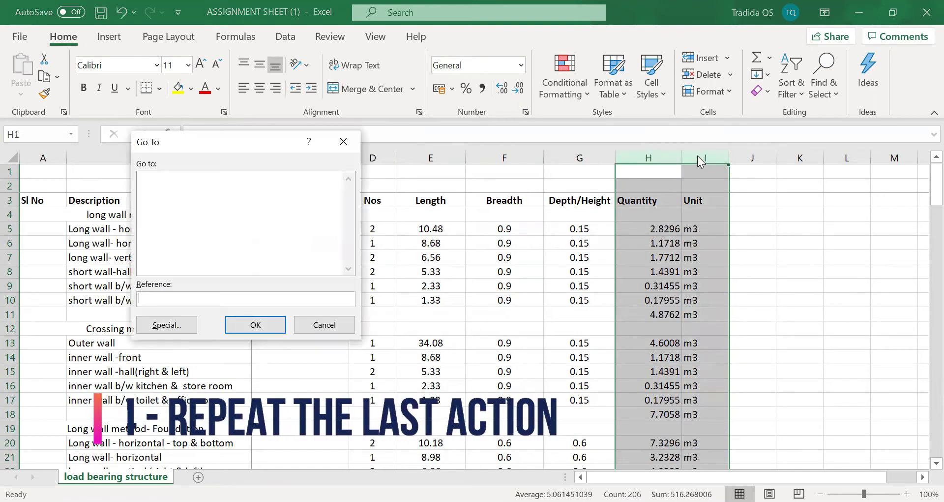
{"action": "key", "text": "Escape"}
{"action": "key", "text": "F4"}
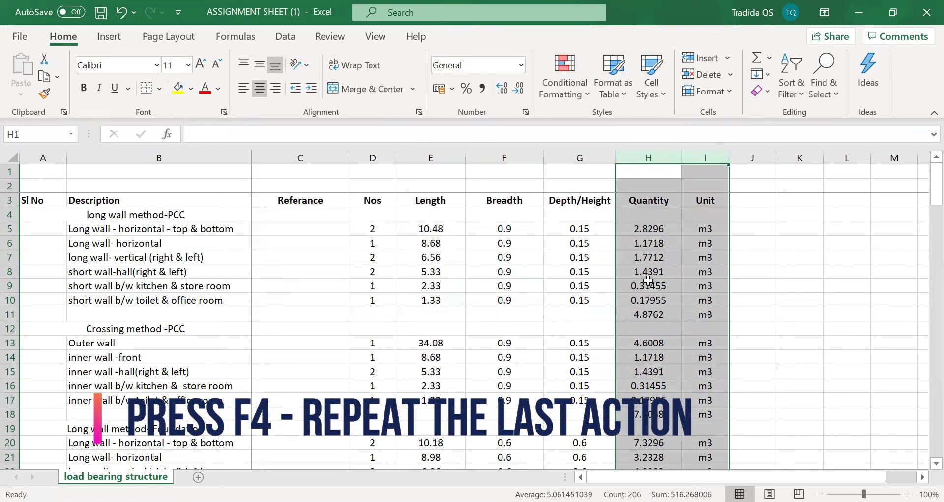
- Clear the length in E5, repeat the deletion on the breadth in F5, and undo both deletions
{"action": "left_click", "coordinate": [441, 227]}
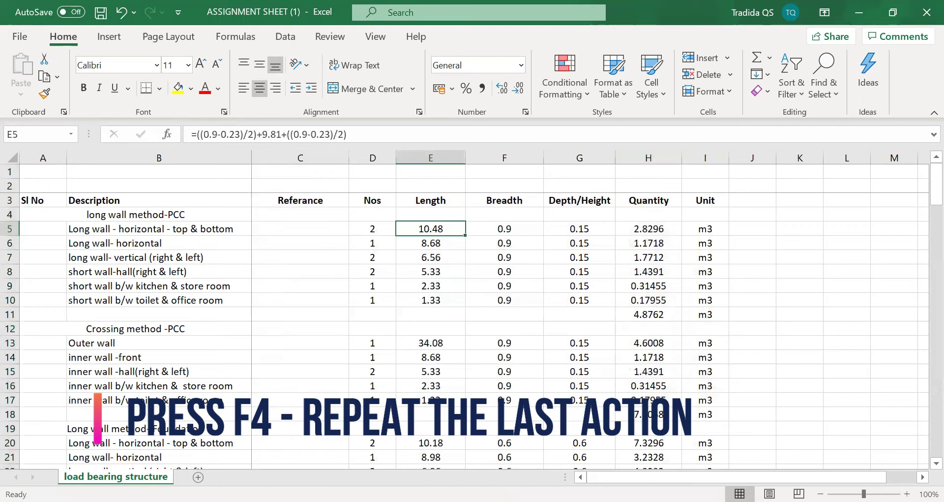
{"action": "key", "text": "Delete"}
{"action": "left_click", "coordinate": [504, 229]}
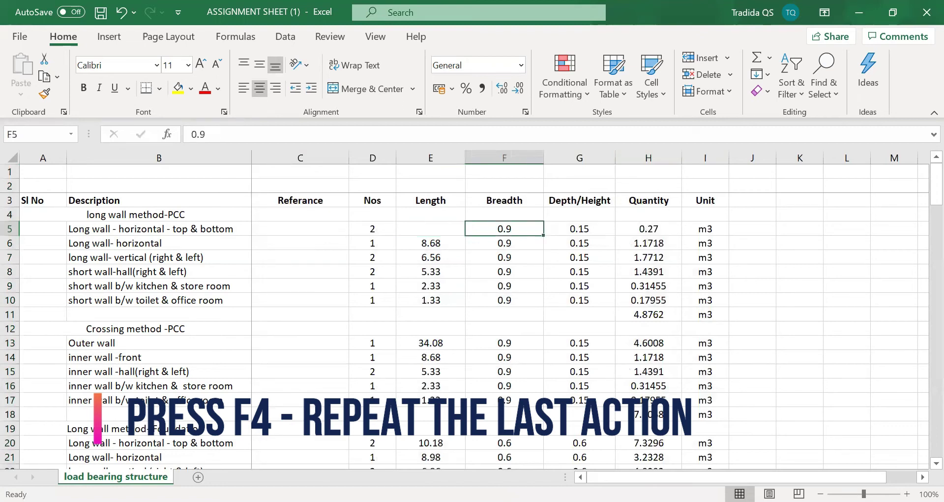
{"action": "key", "text": "F4"}
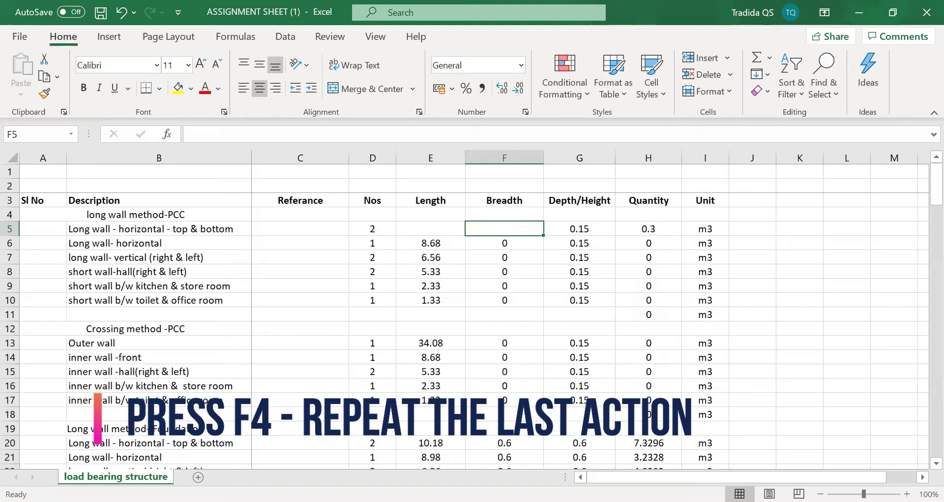
{"action": "key", "text": "ctrl+z"}
{"action": "key", "text": "ctrl+z"}
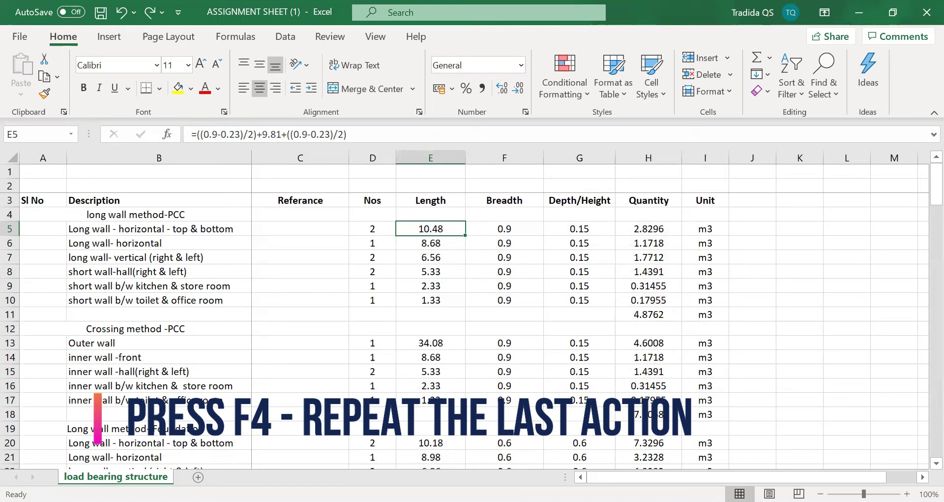
- Bold the section headings "long wall method-PCC", "Crossing method -PCC" and "Long wall method- Foundation" in rows 4, 12 and 19
{"action": "left_click", "coordinate": [147, 215]}
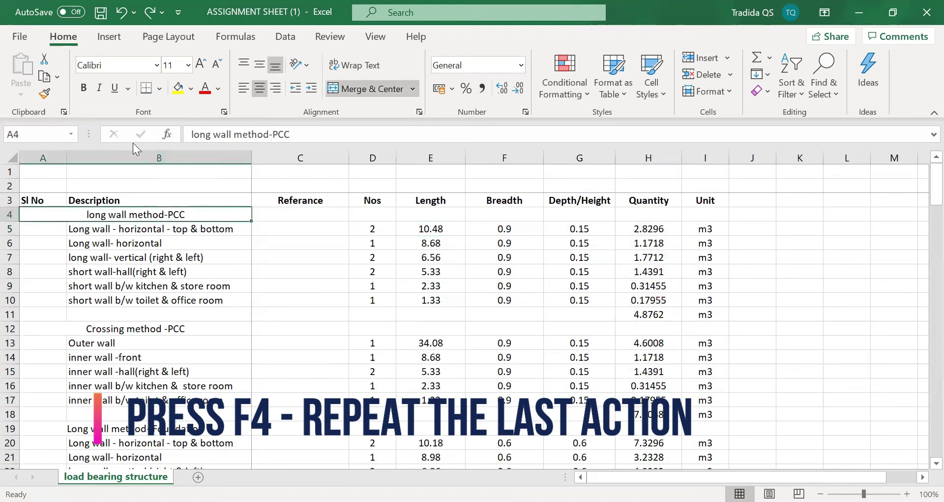
{"action": "key", "text": "F4"}
{"action": "left_click", "coordinate": [162, 326]}
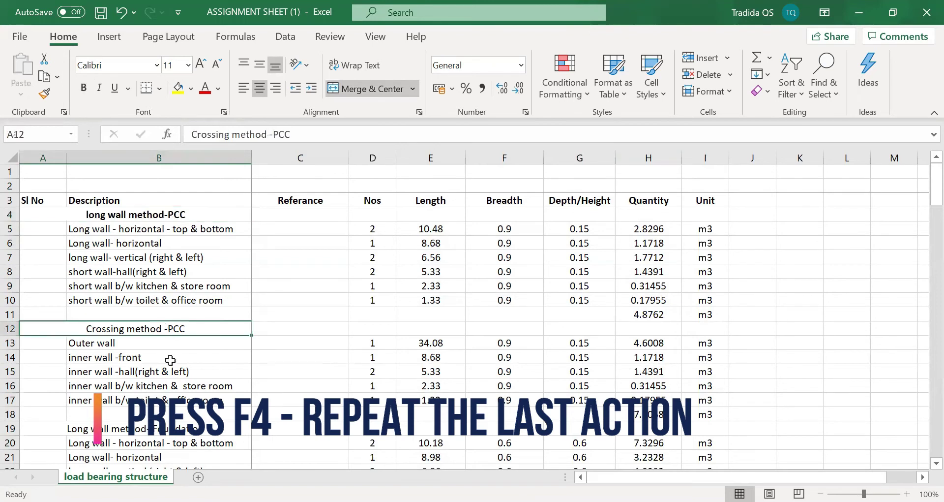
{"action": "key", "text": "F4"}
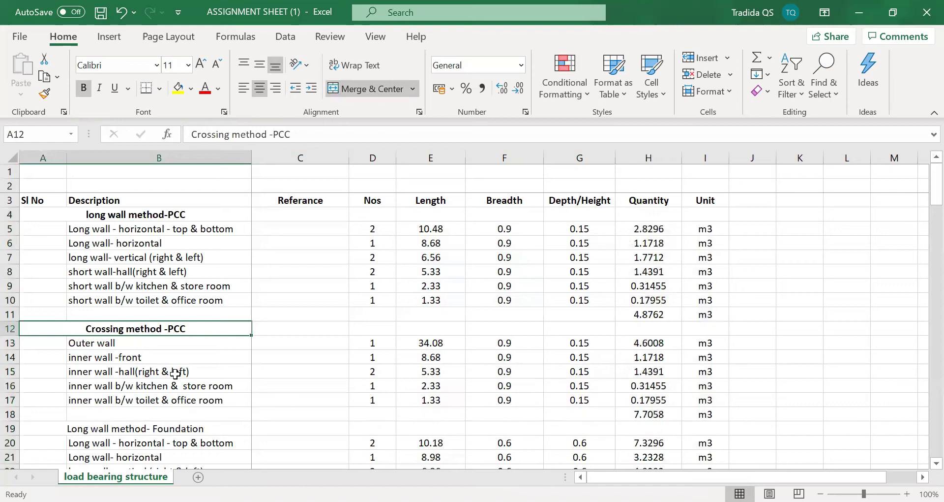
{"action": "left_click", "coordinate": [197, 425]}
{"action": "key", "text": "F4"}
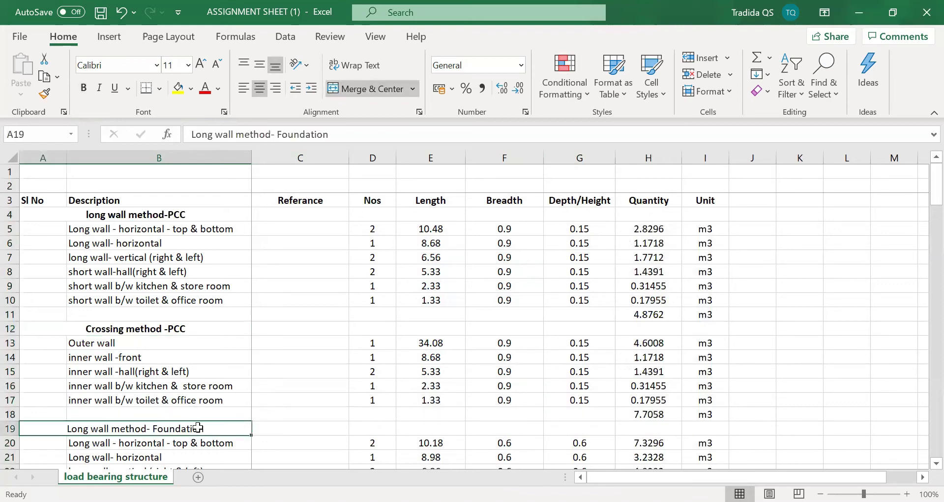
{"action": "key", "text": "ctrl+b"}
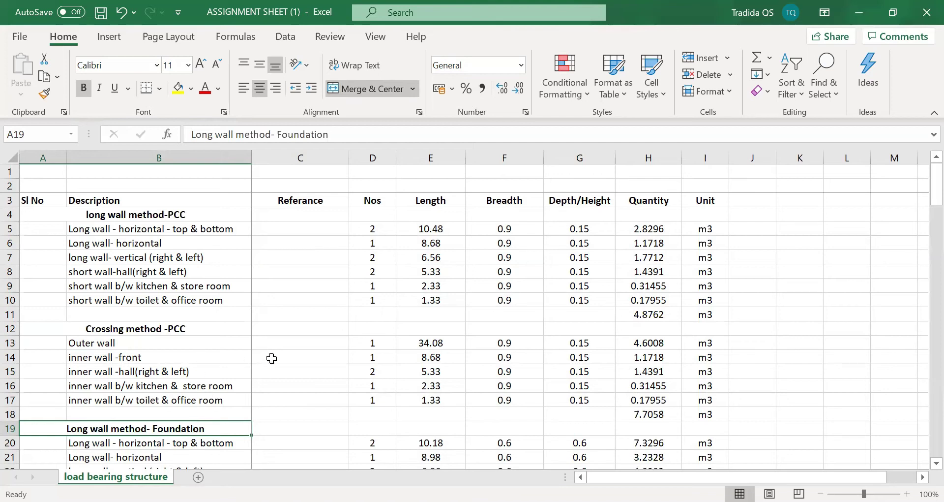
- Bold the total quantities and their units in H11:I11 and H18:I18
{"action": "left_click_drag", "start_coordinate": [664, 312], "coordinate": [693, 313]}
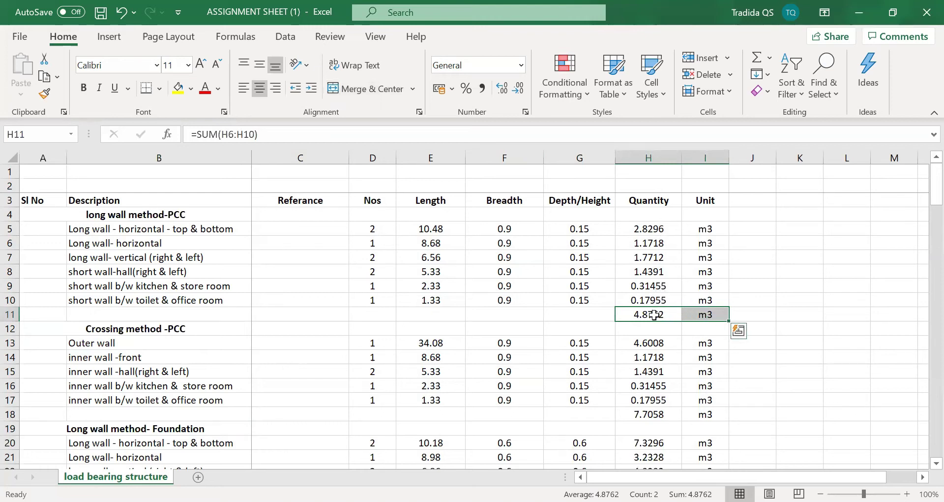
{"action": "left_click", "coordinate": [78, 89]}
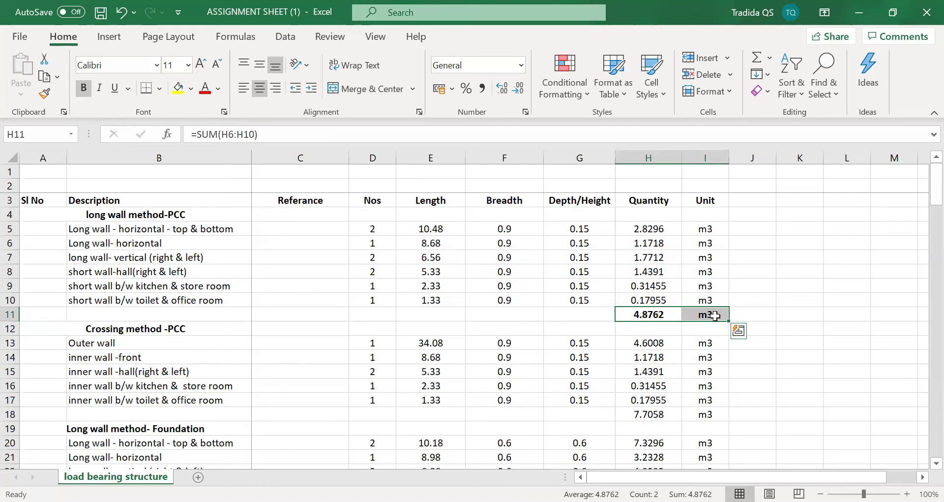
{"action": "left_click_drag", "start_coordinate": [668, 410], "coordinate": [694, 410]}
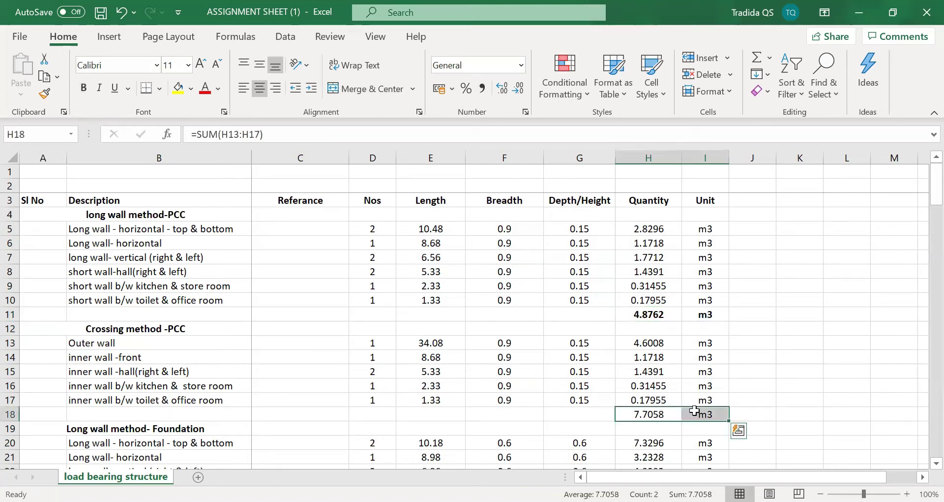
{"action": "key", "text": "ctrl+b"}
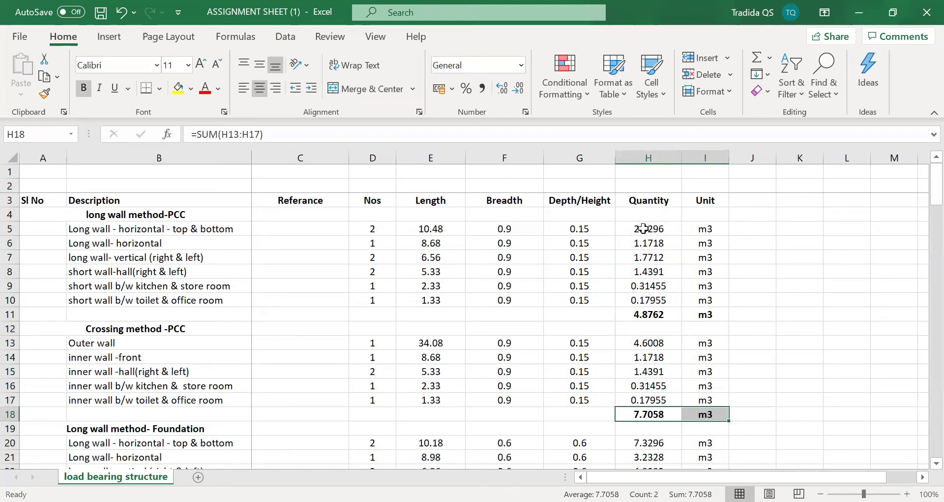
- Reduce the quantities in H5 and H6 to two decimal places, one cell at a time
{"action": "left_click", "coordinate": [648, 157]}
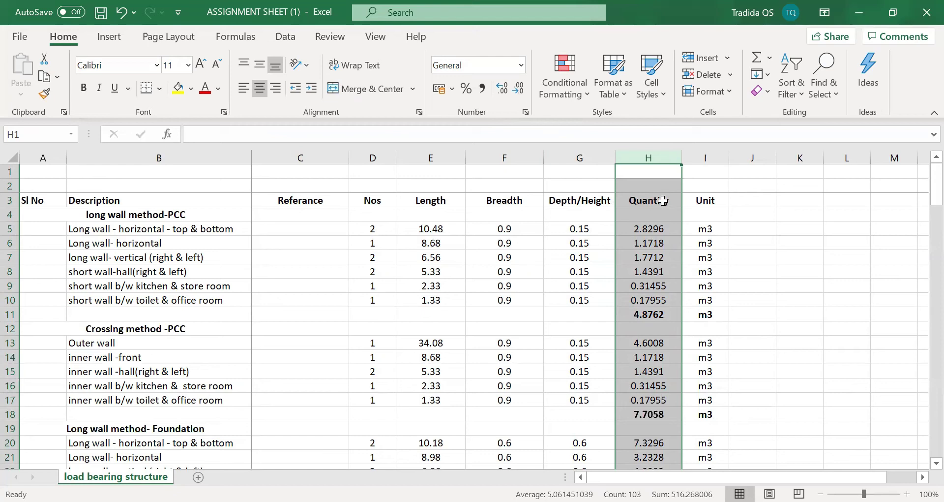
{"action": "left_click", "coordinate": [668, 228]}
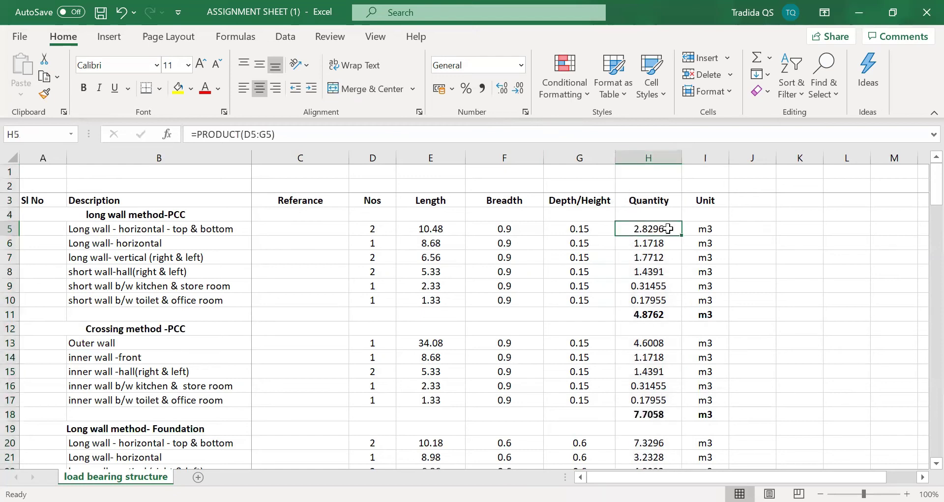
{"action": "left_click", "coordinate": [518, 89]}
{"action": "left_click", "coordinate": [518, 89]}
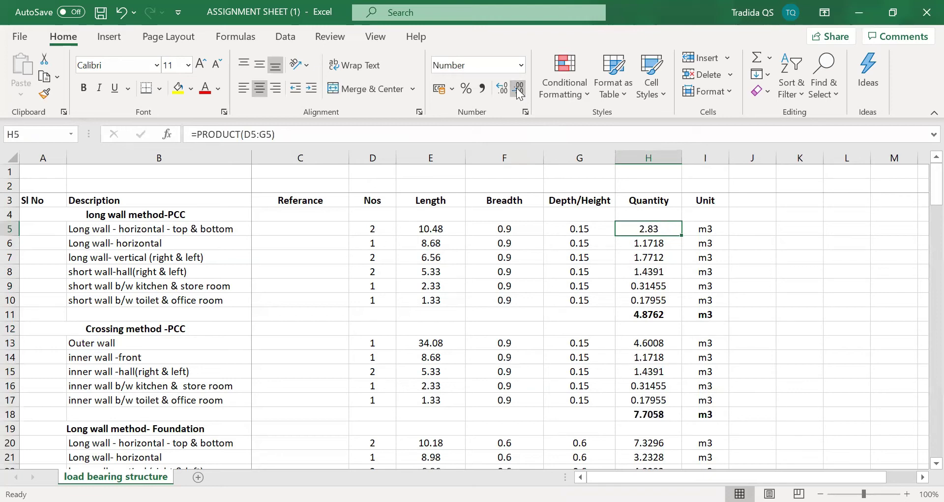
{"action": "left_click", "coordinate": [665, 247]}
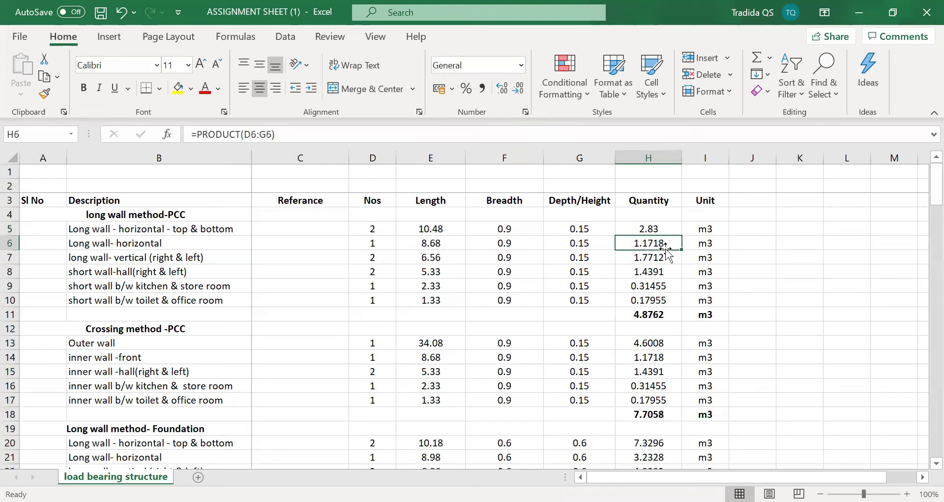
{"action": "left_click", "coordinate": [517, 91]}
{"action": "left_click", "coordinate": [517, 91]}
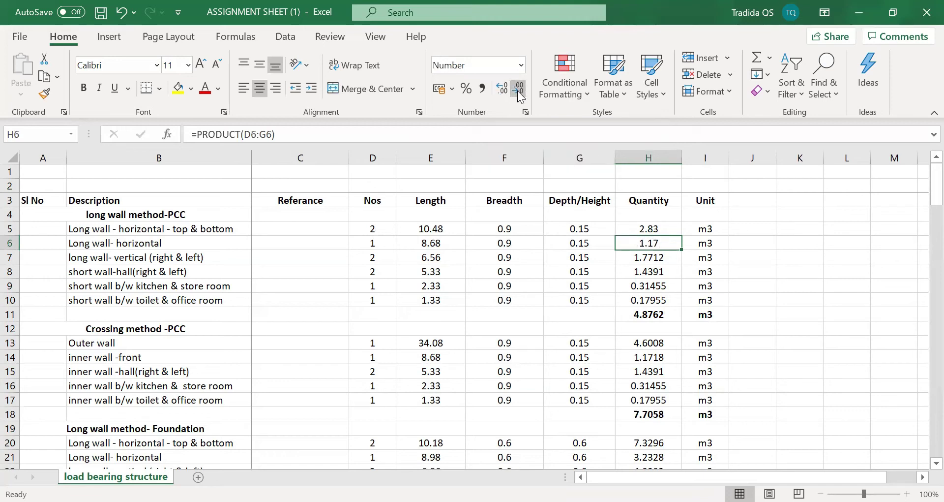
- Format the whole Quantity column H as numbers with two decimal places
{"action": "left_click", "coordinate": [656, 153]}
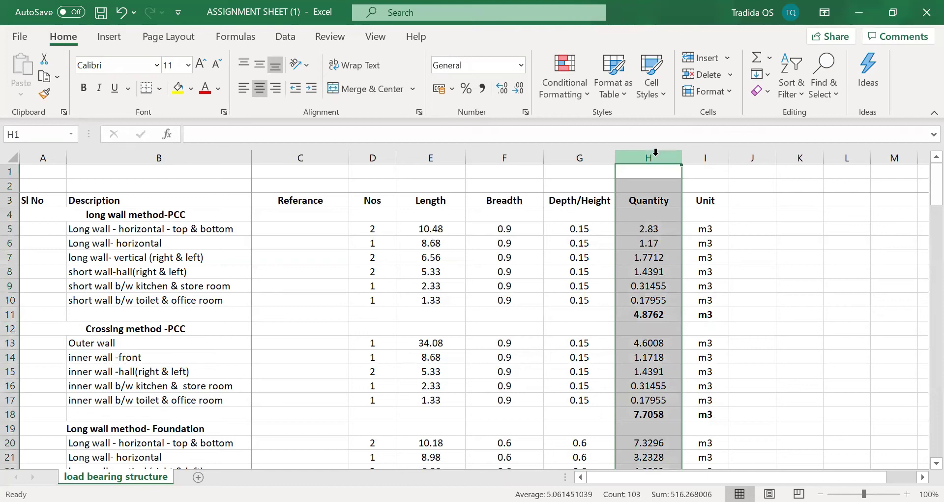
{"action": "key", "text": "ctrl+shift+1"}
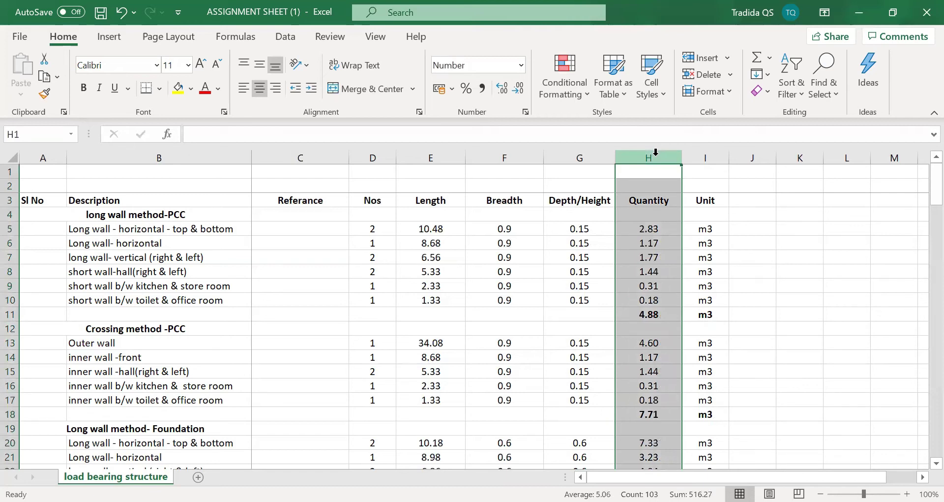
{"action": "scroll", "coordinate": [670, 302], "scroll_direction": "down", "scroll_amount": 2}
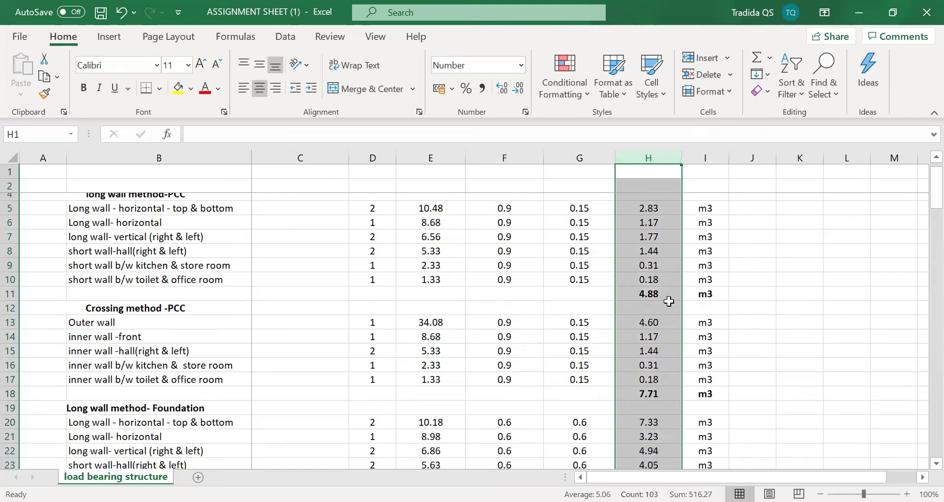
{"action": "scroll", "coordinate": [699, 430], "scroll_direction": "up", "scroll_amount": 2}
- Bold the total quantity and its unit in H26:I26
{"action": "scroll", "coordinate": [700, 429], "scroll_direction": "down", "scroll_amount": 3}
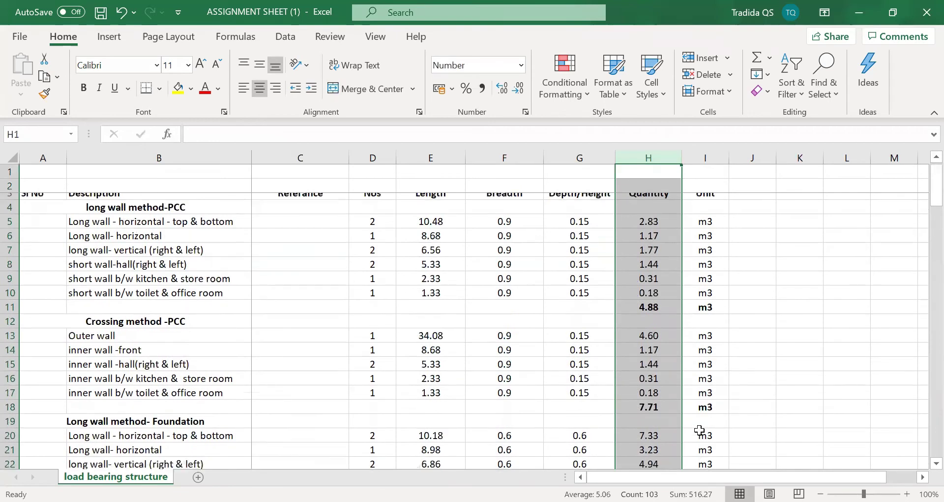
{"action": "left_click_drag", "start_coordinate": [662, 404], "coordinate": [690, 401]}
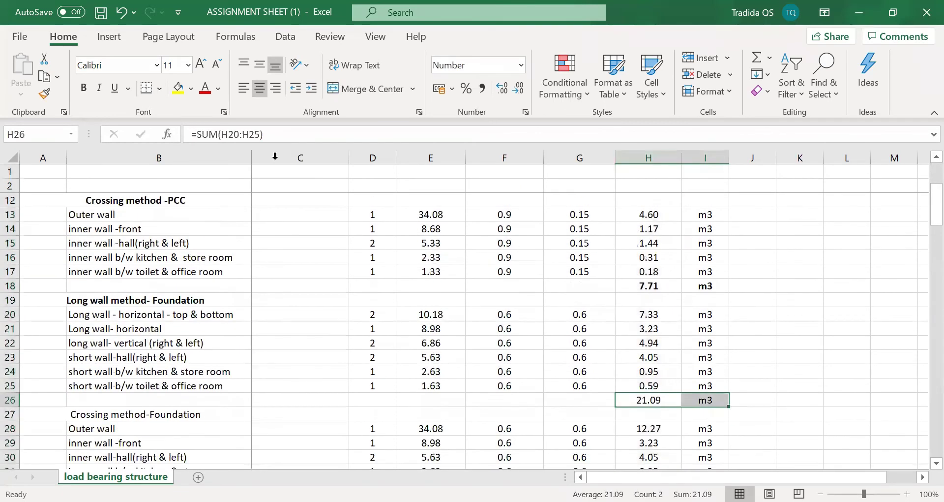
{"action": "left_click", "coordinate": [85, 93]}
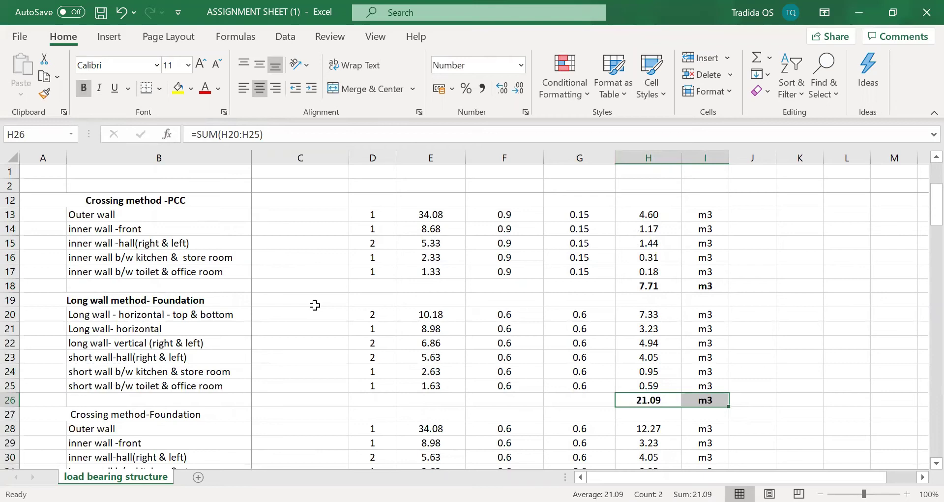
{"action": "left_click", "coordinate": [314, 305]}
{"action": "scroll", "coordinate": [336, 383], "scroll_direction": "up", "scroll_amount": 3}
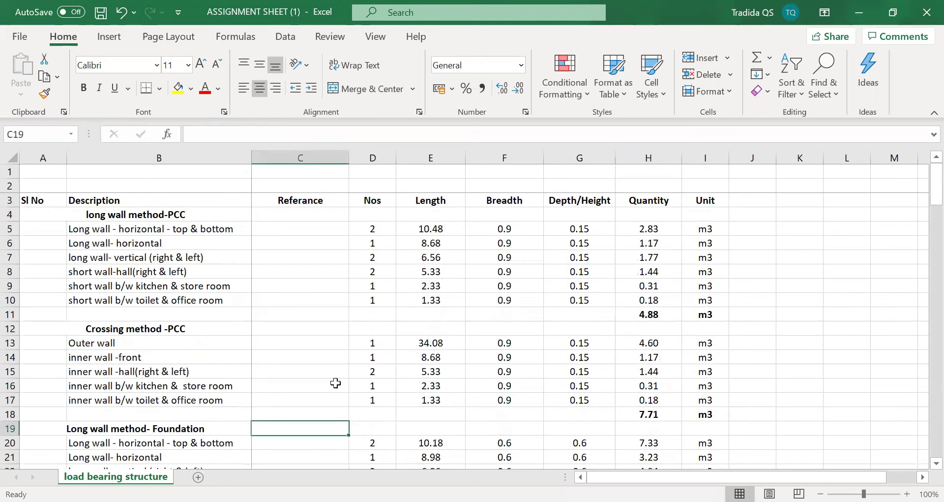
- Fill the section headings "long wall method-PCC" in row 4 and "Crossing method -PCC" in row 12 with grey
{"action": "left_click", "coordinate": [62, 212]}
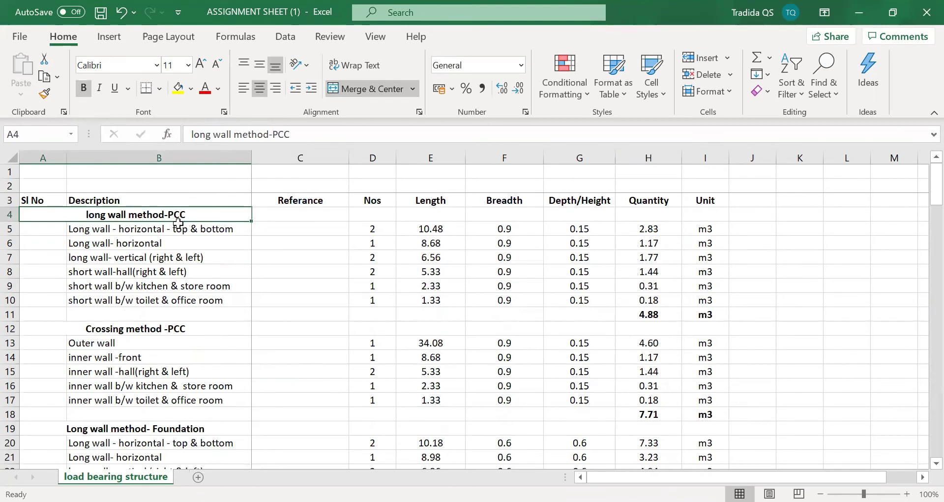
{"action": "left_click", "coordinate": [191, 91]}
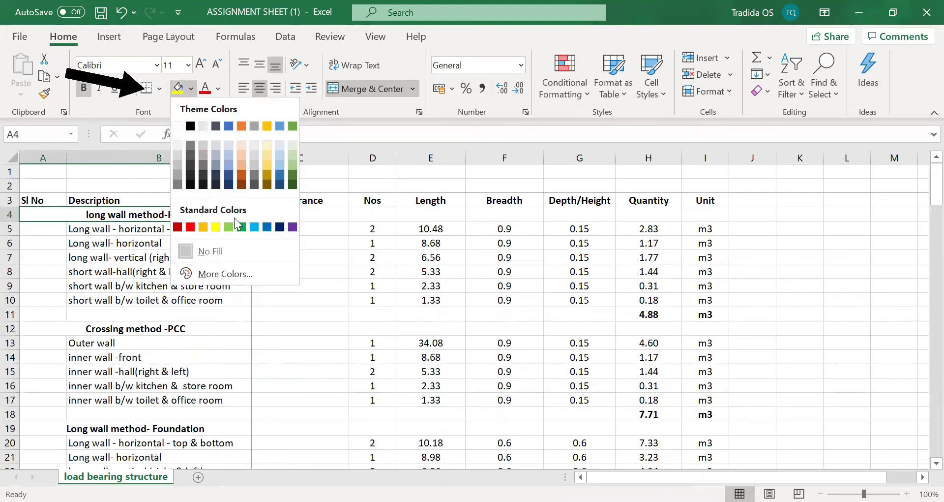
{"action": "left_click", "coordinate": [178, 164]}
{"action": "left_click", "coordinate": [191, 331]}
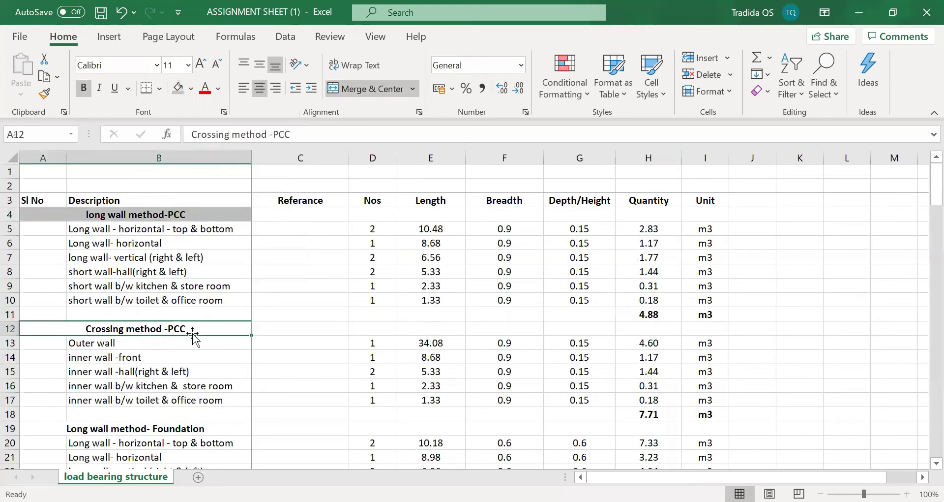
{"action": "left_click", "coordinate": [179, 91]}
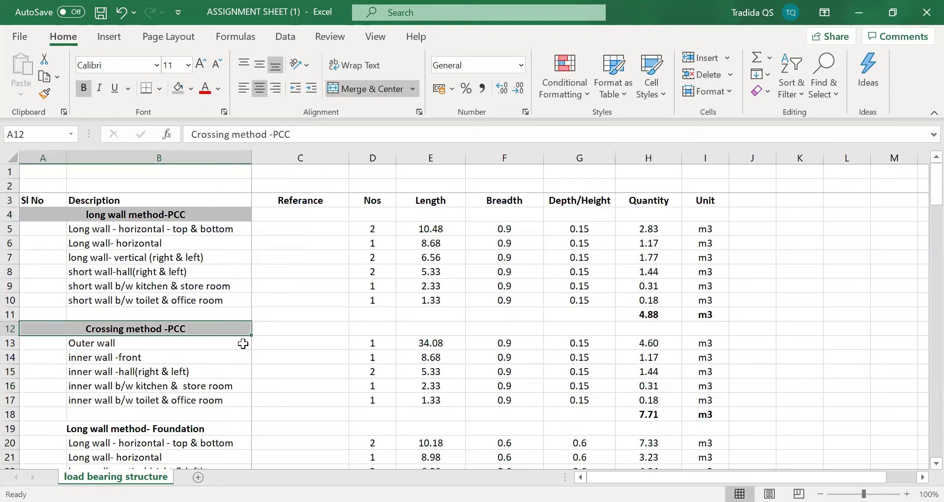
- Remove the fill from the "Crossing method -PCC" heading in row 12 and reapply the same grey
{"action": "left_click", "coordinate": [191, 90]}
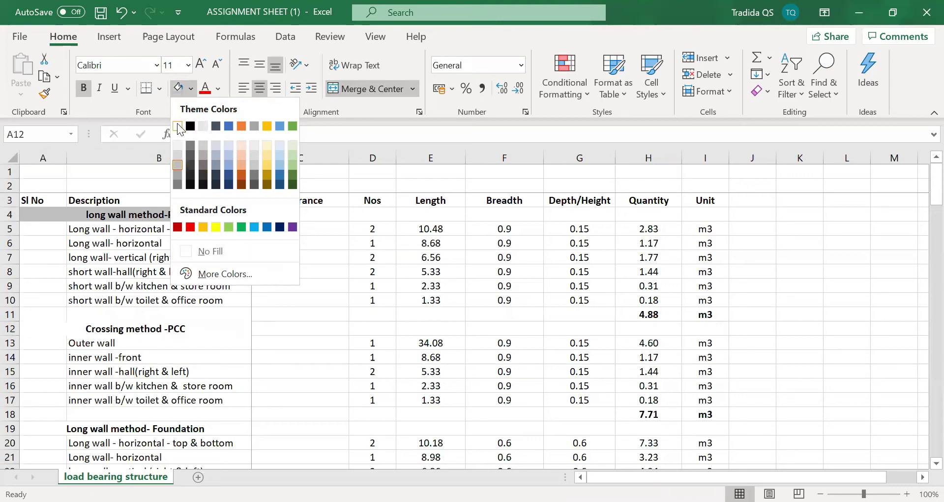
{"action": "left_click", "coordinate": [234, 252]}
{"action": "left_click", "coordinate": [358, 358]}
{"action": "left_click", "coordinate": [239, 336]}
{"action": "left_click", "coordinate": [191, 89]}
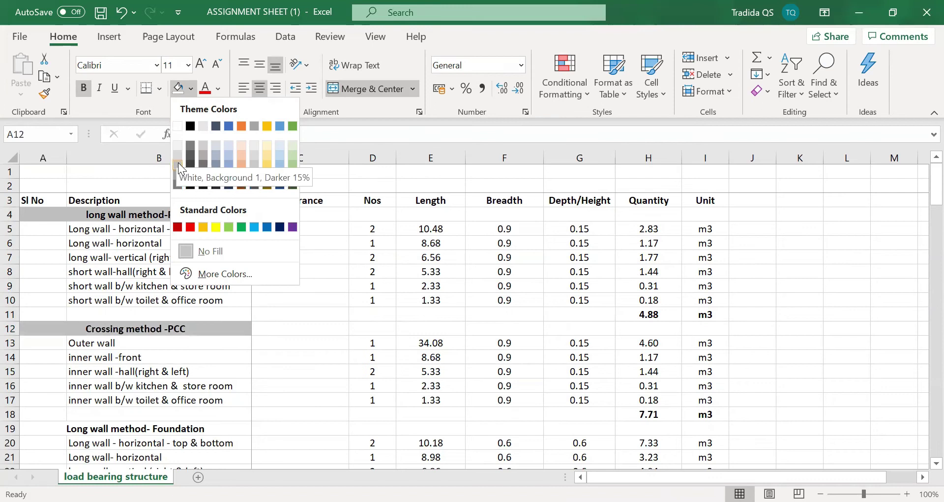
{"action": "left_click", "coordinate": [178, 167]}
{"action": "left_click", "coordinate": [307, 343]}
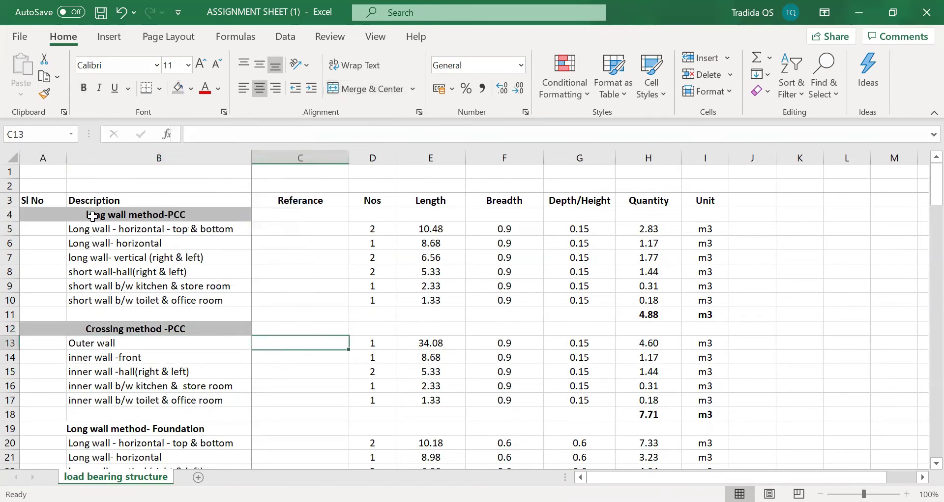
- Set the font colour of both PCC section headings and of the total in H11:I11 to red
{"action": "left_click", "coordinate": [75, 216]}
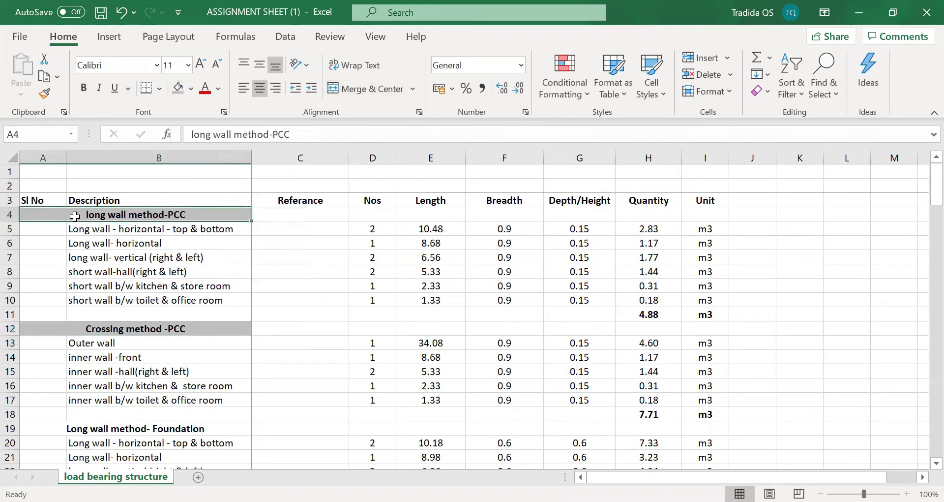
{"action": "left_click", "coordinate": [219, 90]}
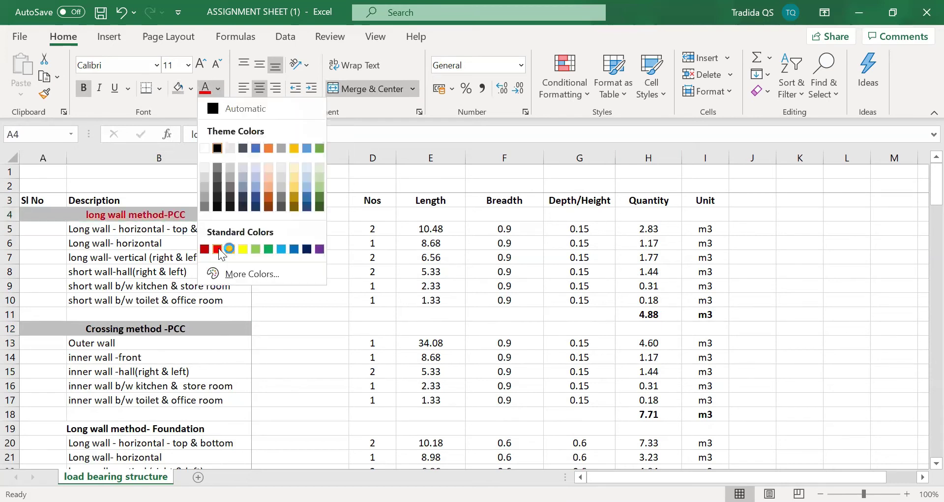
{"action": "left_click", "coordinate": [218, 250]}
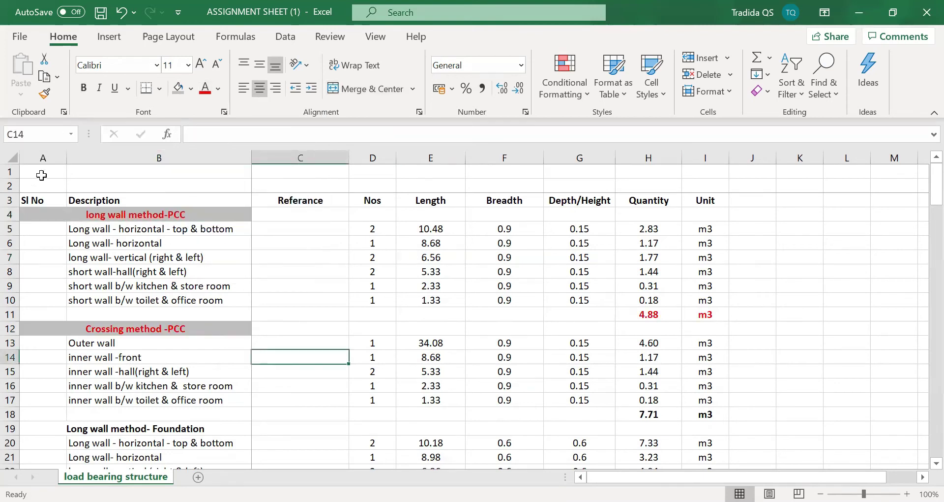
- Centre the column headers in A3:I3 and fill them with a light grey theme colour
{"action": "left_click_drag", "start_coordinate": [52, 204], "coordinate": [708, 200]}
{"action": "left_click", "coordinate": [258, 89]}
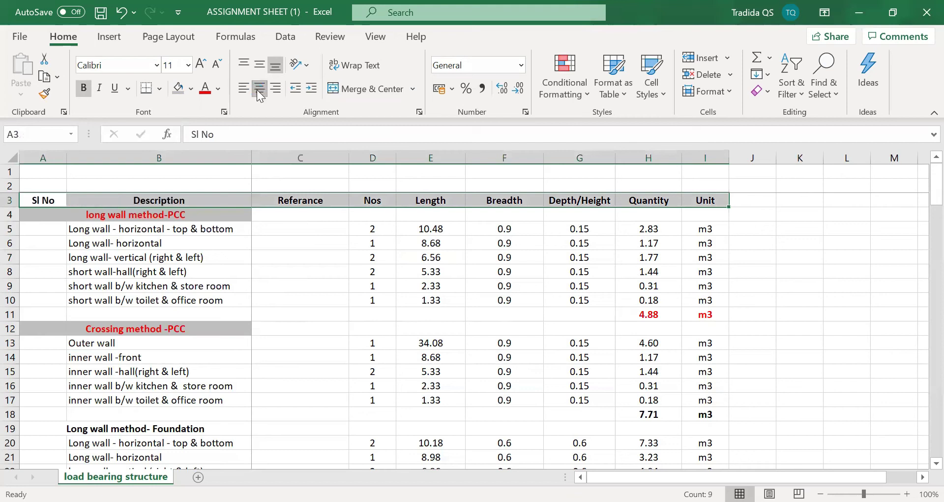
{"action": "left_click", "coordinate": [192, 89]}
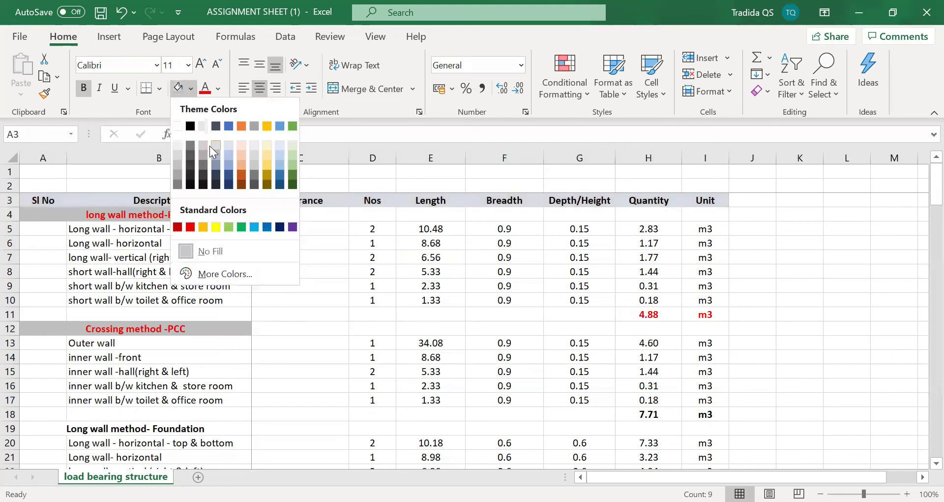
{"action": "left_click", "coordinate": [207, 145]}
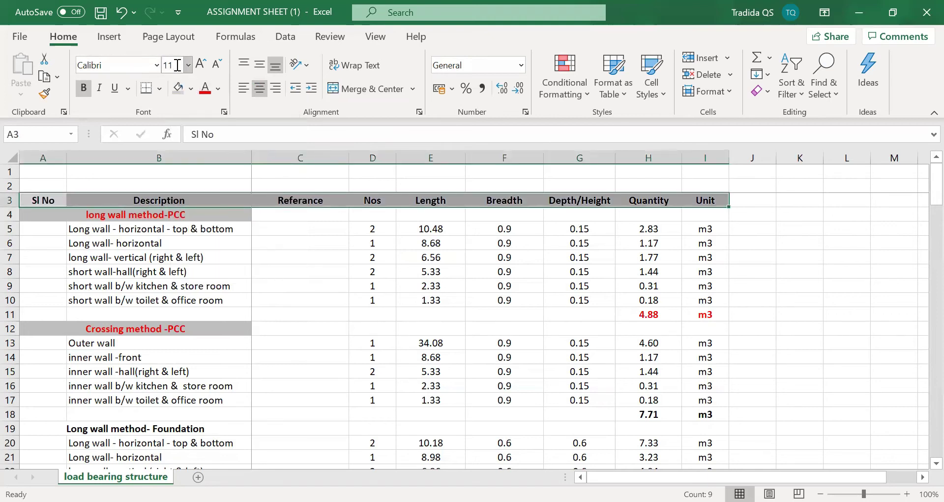
- Preview font sizes for the header row A3:I3, choose size 11, and browse the available typefaces
{"action": "left_click", "coordinate": [189, 65]}
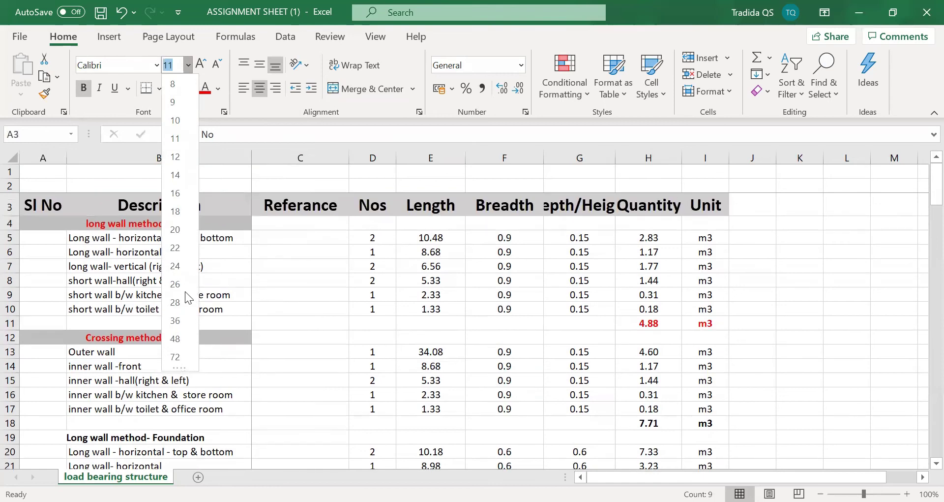
{"action": "left_click", "coordinate": [175, 138]}
{"action": "left_click", "coordinate": [155, 65]}
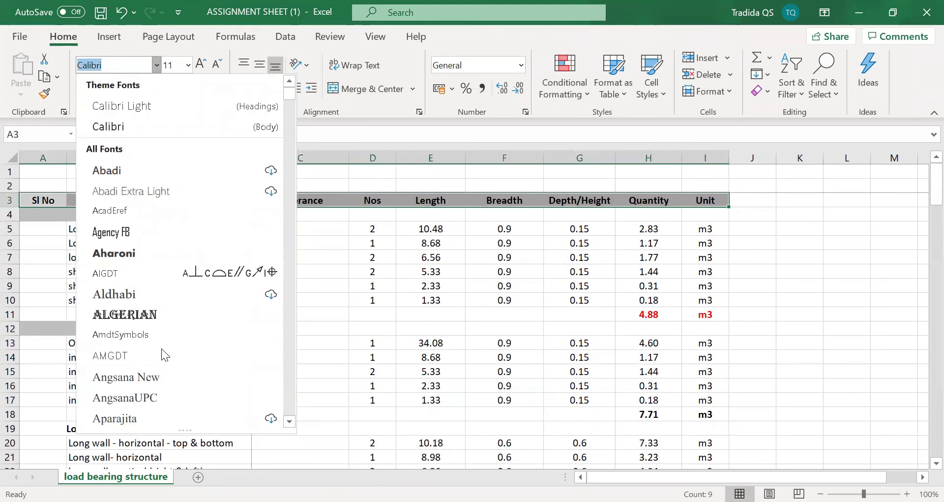
{"action": "left_click", "coordinate": [356, 313]}
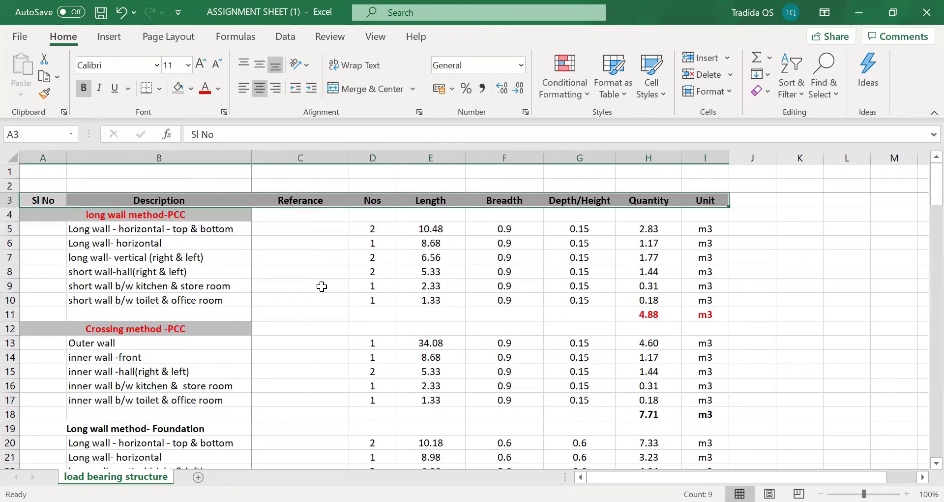
{"action": "left_click", "coordinate": [287, 276]}
{"action": "left_click", "coordinate": [308, 195]}
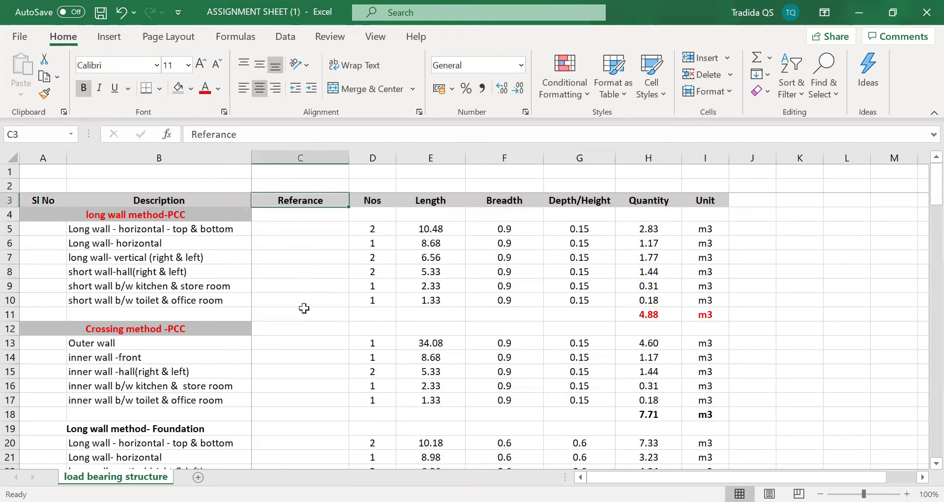
- Toggle italics on and off for the column headers in A3:I3
{"action": "scroll", "coordinate": [304, 308], "scroll_direction": "up", "scroll_amount": 1}
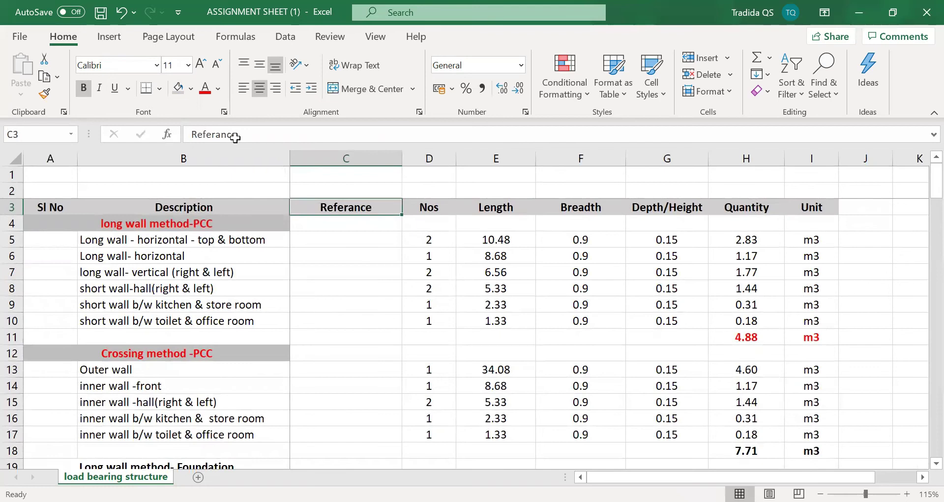
{"action": "left_click_drag", "start_coordinate": [55, 205], "coordinate": [811, 209]}
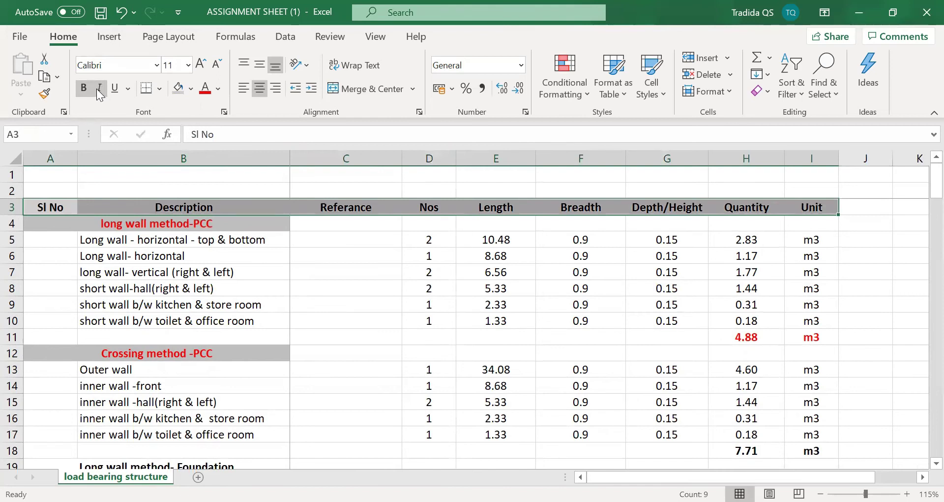
{"action": "left_click", "coordinate": [99, 88]}
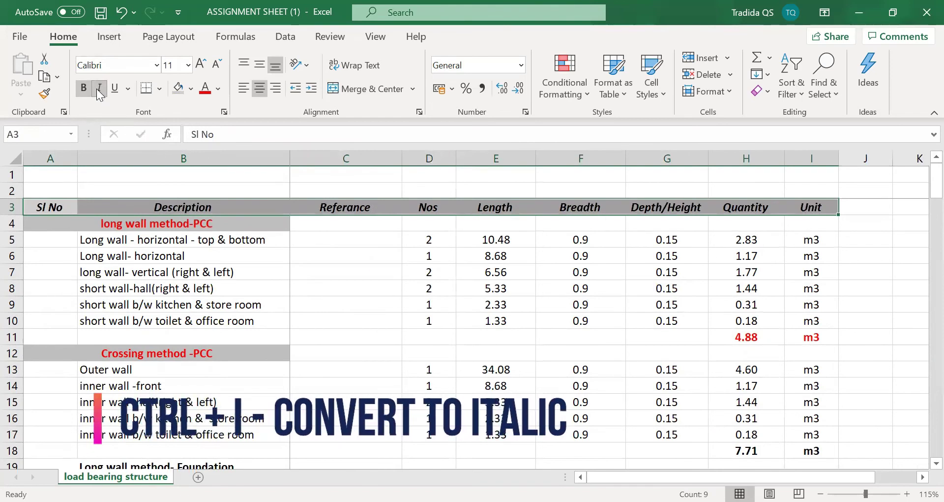
{"action": "left_click", "coordinate": [98, 90]}
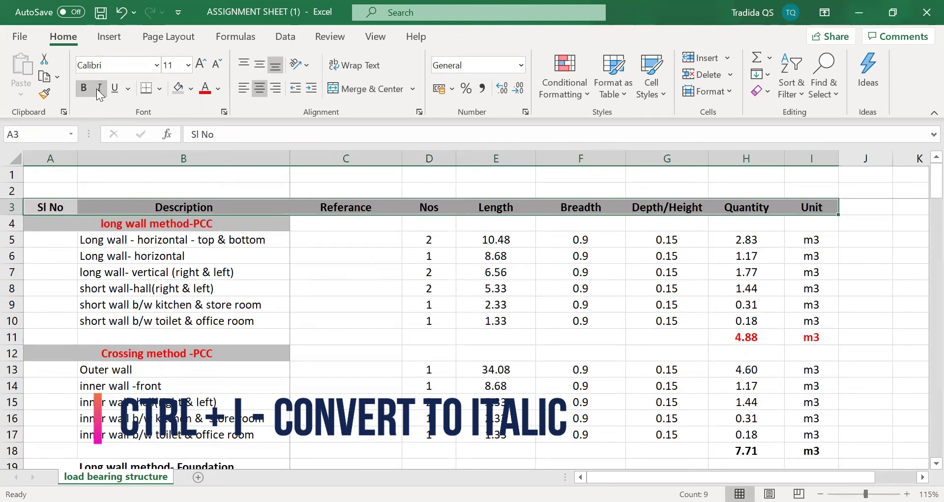
{"action": "left_click", "coordinate": [97, 89]}
{"action": "left_click", "coordinate": [98, 91]}
- Correct the misspelled header in C3 to "Reference"
{"action": "left_click", "coordinate": [353, 203]}
{"action": "key", "text": "F2"}
{"action": "key", "text": "Left"}
{"action": "key", "text": "Left"}
{"action": "key", "text": "Left"}
{"action": "key", "text": "BackSpace"}
{"action": "type", "text": "e"}
{"action": "key", "text": "Return"}
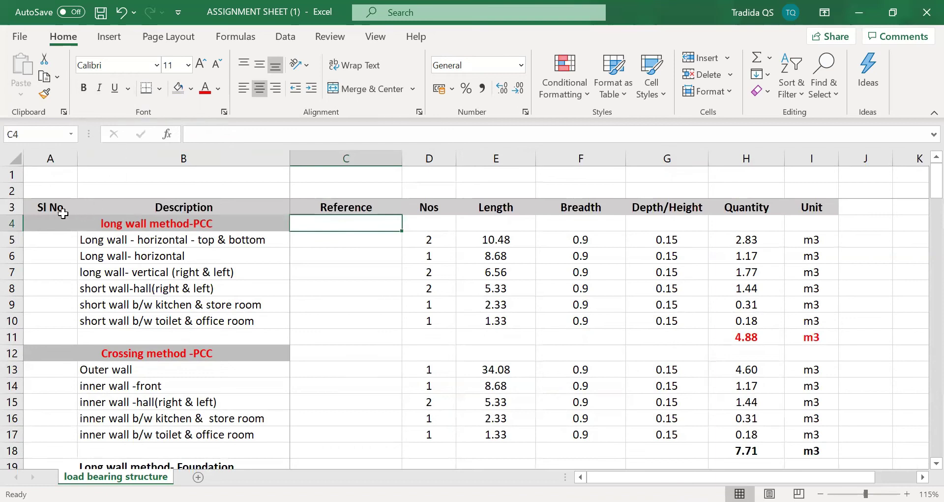
- Underline the column headers in row 3
{"action": "left_click", "coordinate": [12, 206]}
{"action": "left_click", "coordinate": [118, 89]}
{"action": "left_click", "coordinate": [314, 353]}
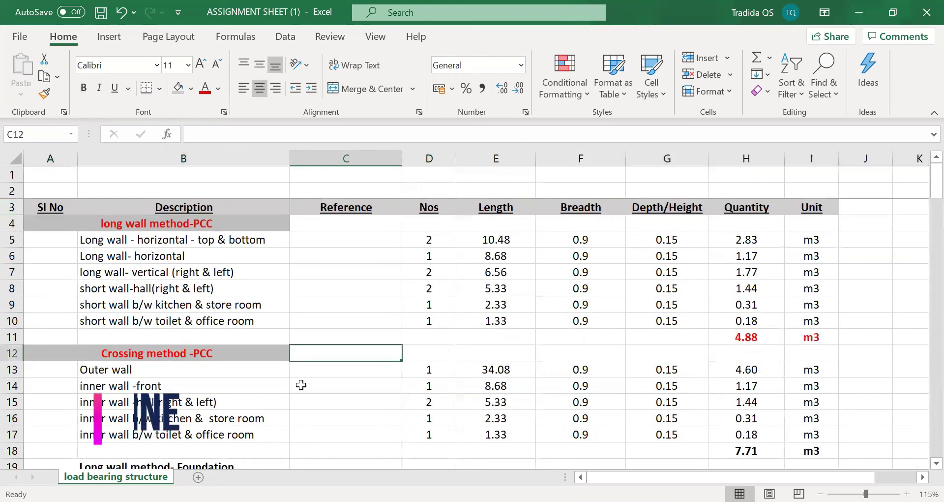
- Apply a double underline to the column headers in row 3
{"action": "left_click", "coordinate": [12, 207]}
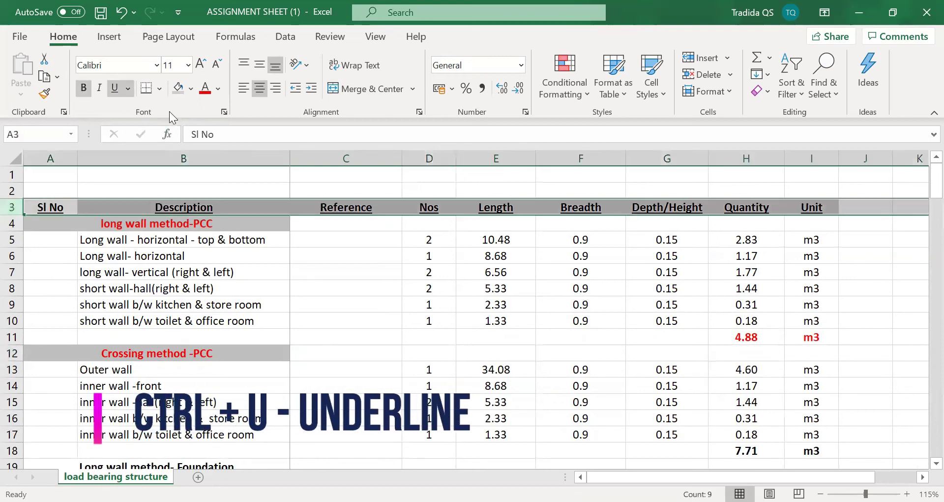
{"action": "left_click", "coordinate": [129, 89]}
{"action": "left_click", "coordinate": [141, 131]}
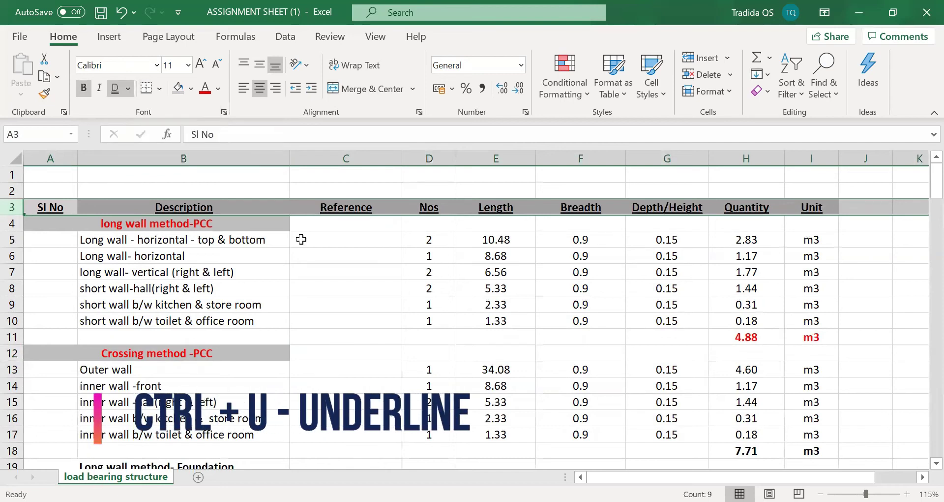
{"action": "left_click", "coordinate": [366, 243]}
- Unmerge the "Crossing method -PCC" heading in A12:B12
{"action": "left_click", "coordinate": [53, 381]}
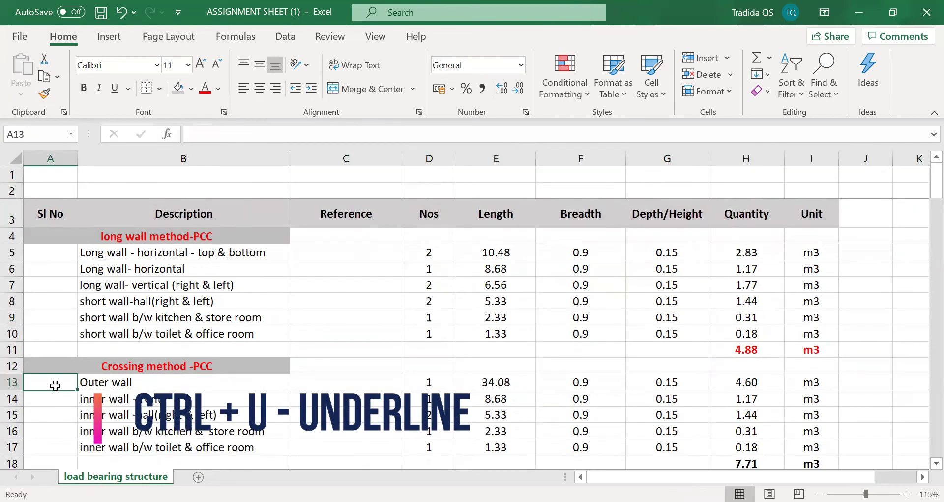
{"action": "left_click", "coordinate": [93, 379]}
{"action": "left_click", "coordinate": [97, 361]}
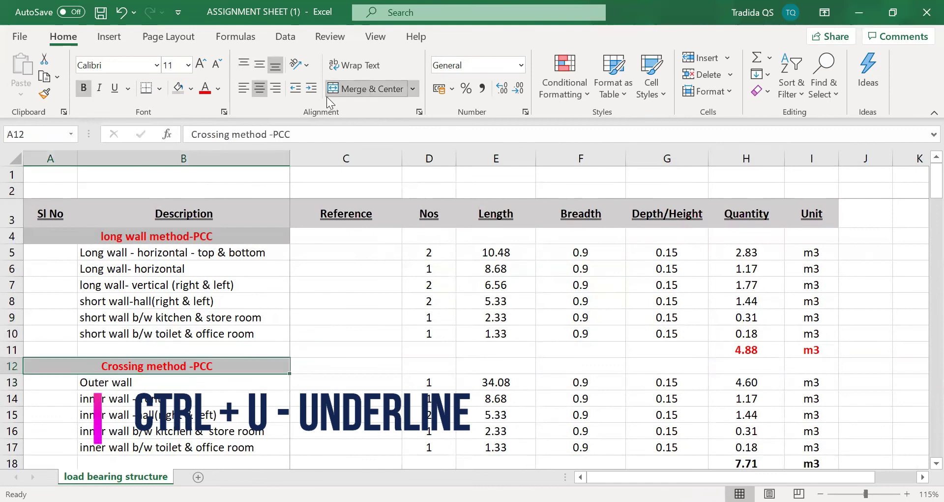
{"action": "left_click", "coordinate": [379, 363]}
{"action": "left_click", "coordinate": [65, 363]}
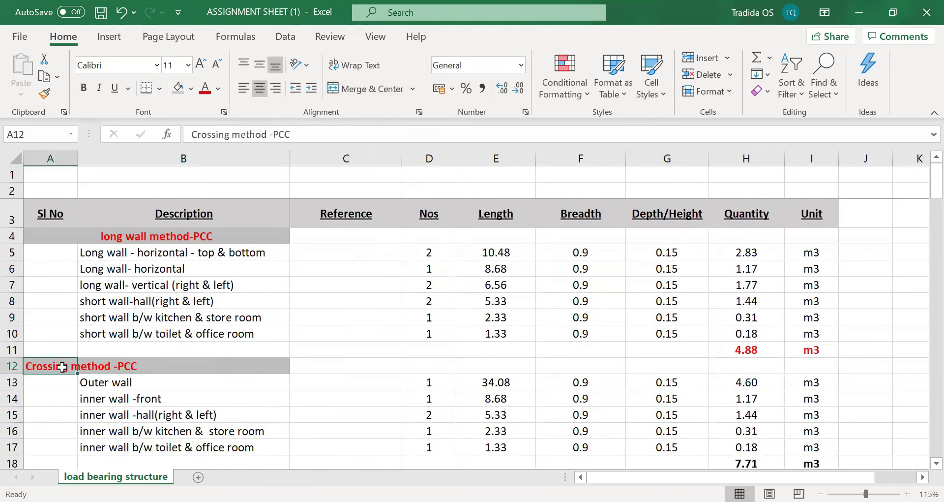
- Merge and centre A12:B12 so the "Crossing method -PCC" heading spans both columns
{"action": "left_click", "coordinate": [143, 362]}
{"action": "left_click_drag", "start_coordinate": [56, 364], "coordinate": [111, 365]}
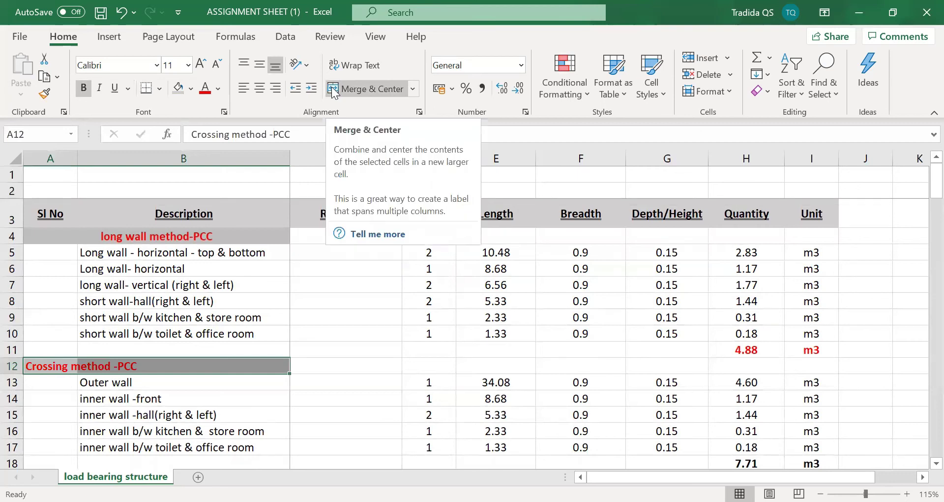
{"action": "left_click", "coordinate": [414, 88]}
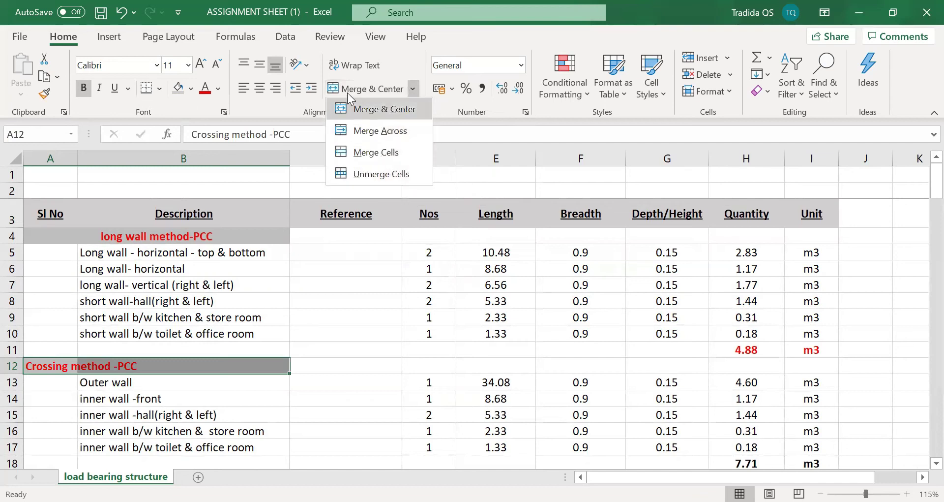
{"action": "left_click", "coordinate": [332, 91]}
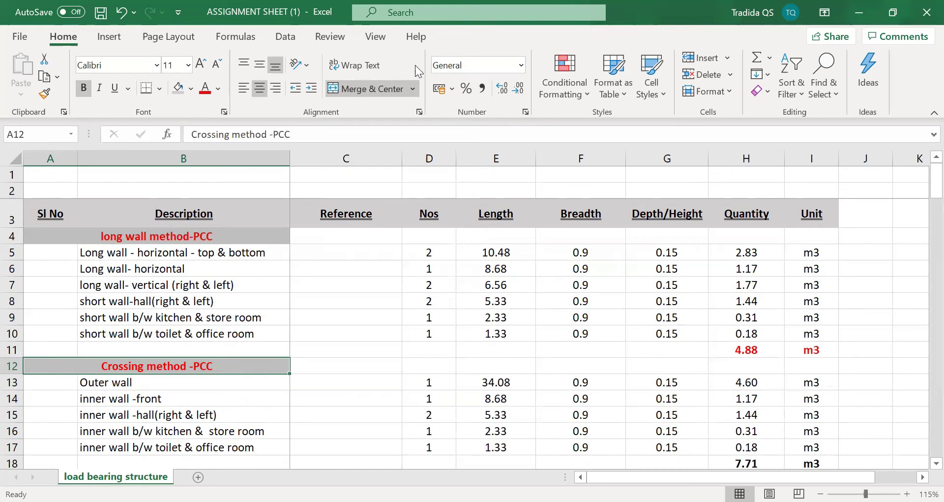
- Unmerge the heading in A12:B12 and enter "w" in B12
{"action": "left_click", "coordinate": [344, 92]}
{"action": "left_click", "coordinate": [180, 363]}
{"action": "type", "text": "w"}
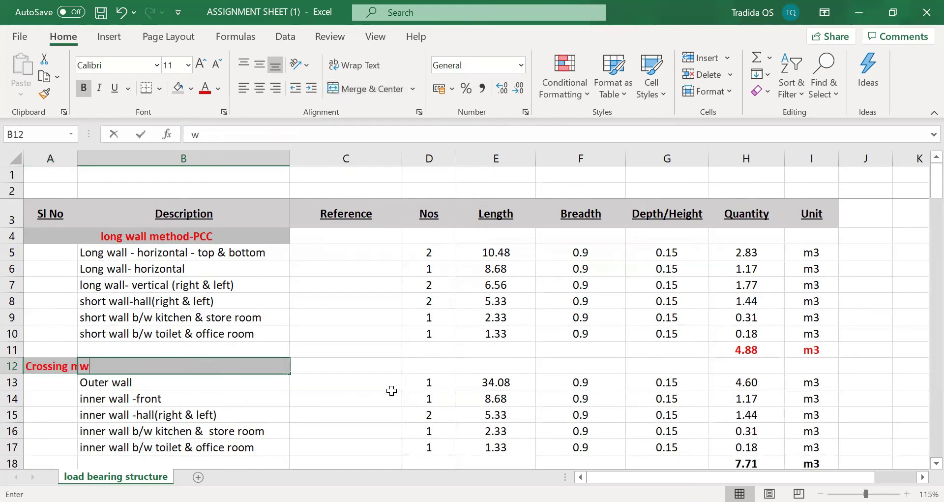
{"action": "left_click", "coordinate": [392, 396]}
- Replace the contents of A12 with "a" and of B12 with "b"
{"action": "left_click", "coordinate": [47, 366]}
{"action": "key", "text": "F2"}
{"action": "type", "text": "a"}
{"action": "left_click", "coordinate": [111, 364]}
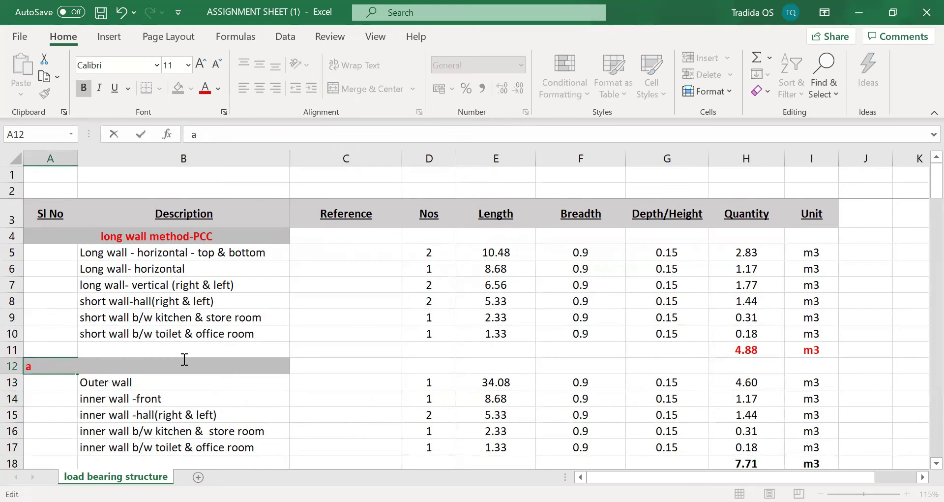
{"action": "left_click", "coordinate": [201, 412]}
{"action": "left_click", "coordinate": [183, 354]}
{"action": "left_click", "coordinate": [184, 362]}
{"action": "type", "text": "b"}
{"action": "key", "text": "ctrl+Return"}
- Merge and centre A12:B12, accepting that only the upper-left value is kept
{"action": "left_click_drag", "start_coordinate": [54, 365], "coordinate": [147, 350]}
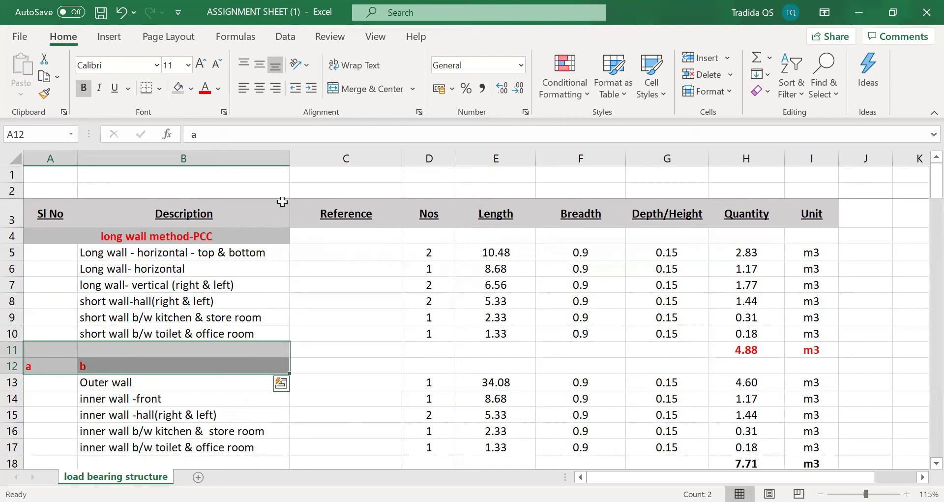
{"action": "left_click", "coordinate": [334, 86]}
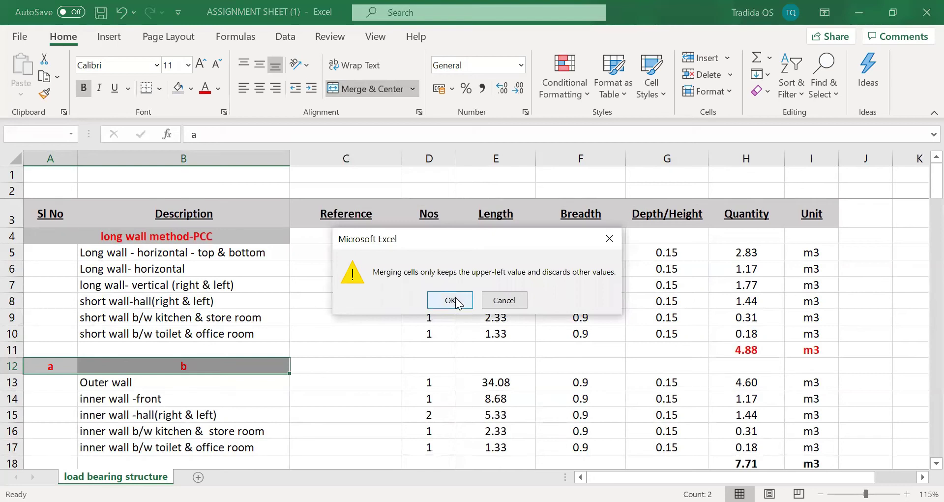
{"action": "left_click", "coordinate": [456, 300]}
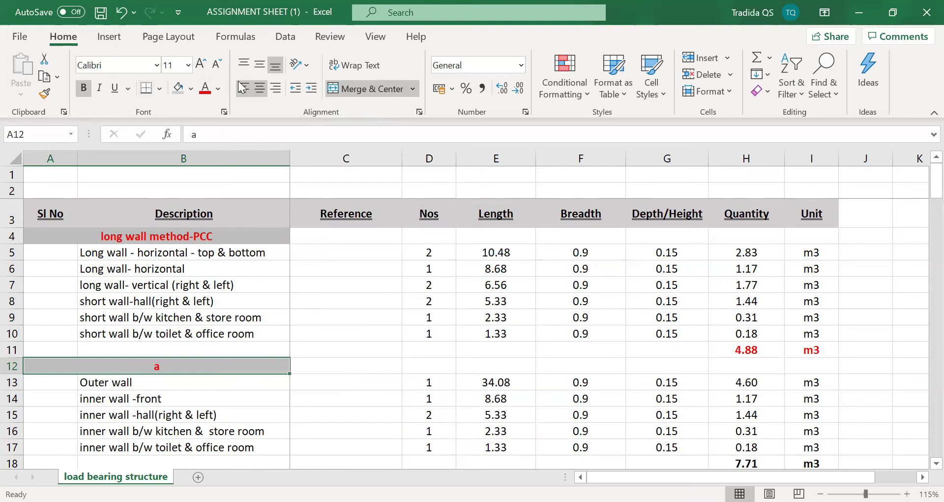
- Undo the last merge, the test entries and the unmerging in row 12
{"action": "key", "text": "ctrl+z"}
{"action": "key", "text": "ctrl+z"}
{"action": "key", "text": "ctrl+z"}
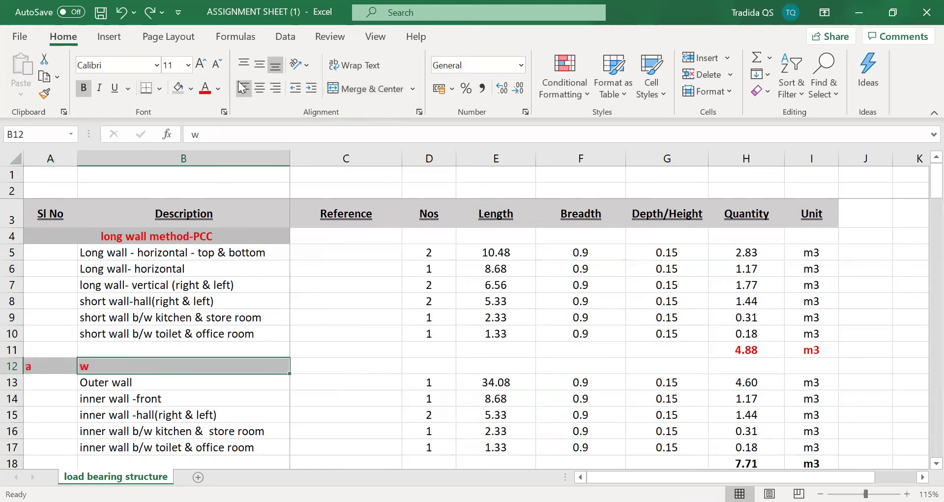
{"action": "key", "text": "ctrl+z"}
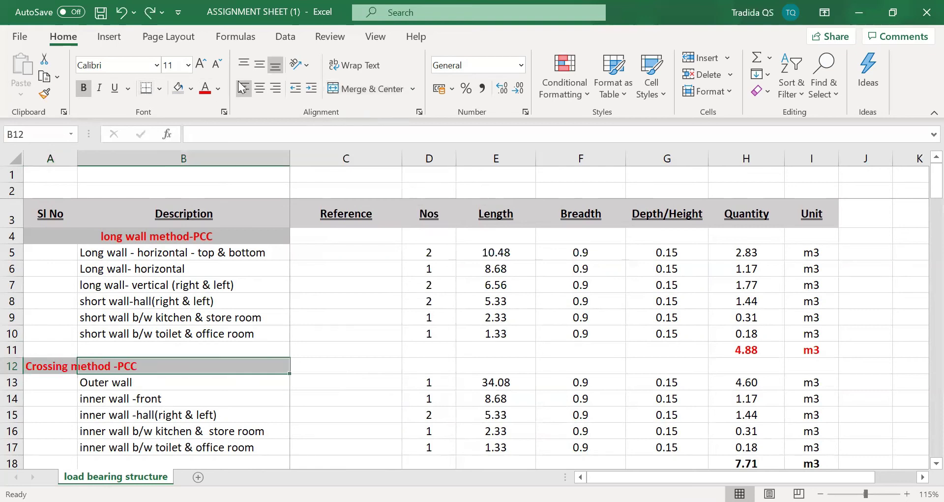
{"action": "key", "text": "ctrl+z"}
{"action": "key", "text": "ctrl+z"}
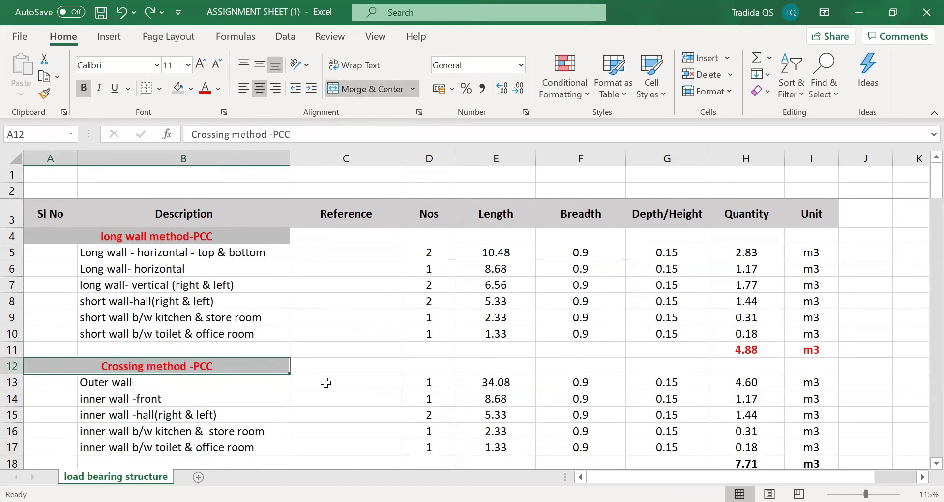
{"action": "left_click", "coordinate": [333, 372]}
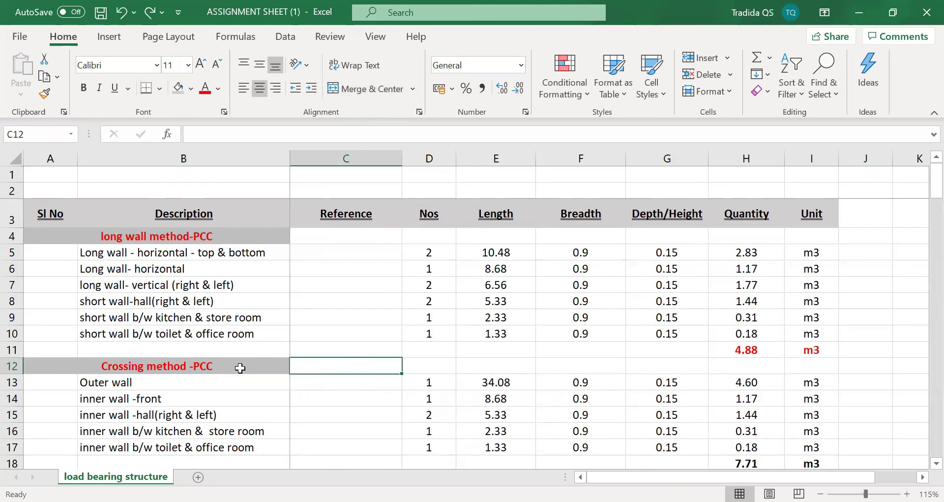
- Append " kfjhfjhsdjfhsdjkfhsdkjfhksdjfhksdhfksdhfkjsjdhfkjsdjhfksdh" to the "Crossing method -PCC" heading in A12
{"action": "left_click", "coordinate": [240, 368]}
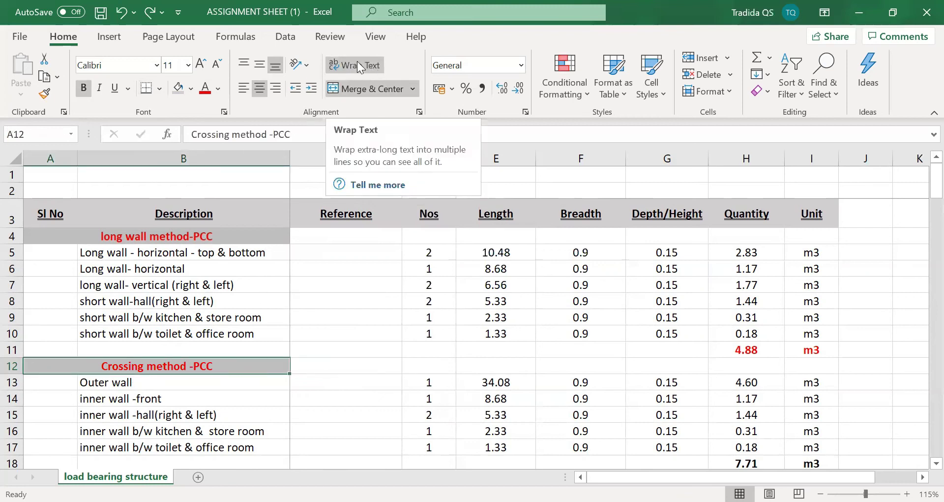
{"action": "double_click", "coordinate": [237, 364]}
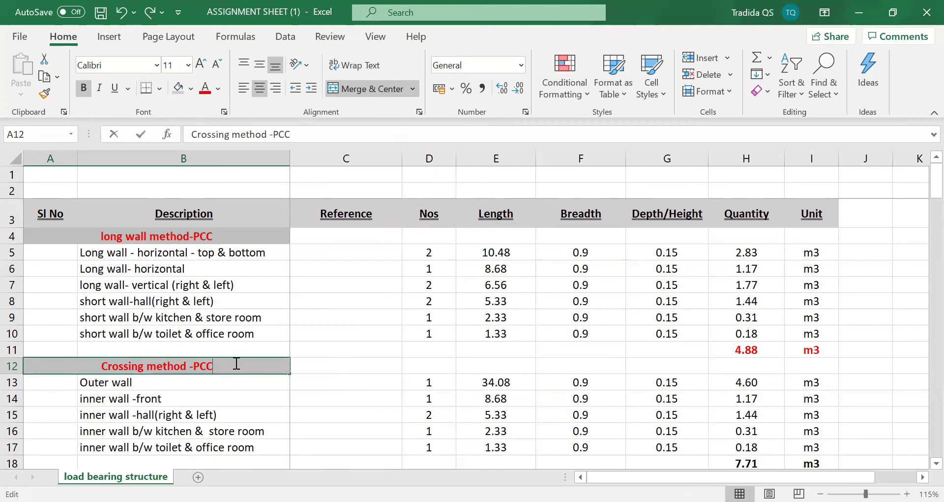
{"action": "type", "text": "kfjhfjhsdjfhsdjkfhsdkjfh"}
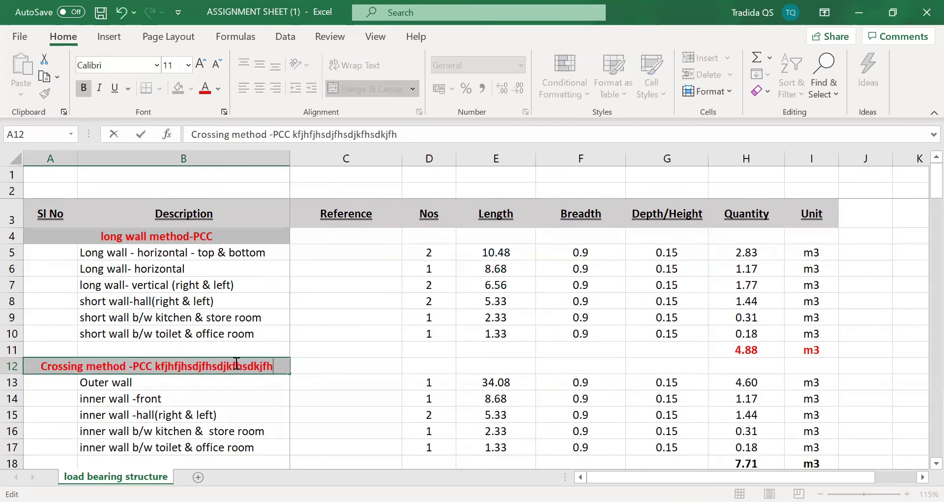
{"action": "type", "text": "ksdjfhksdhfksdhfkjsjdhfkjsdjhfksdh"}
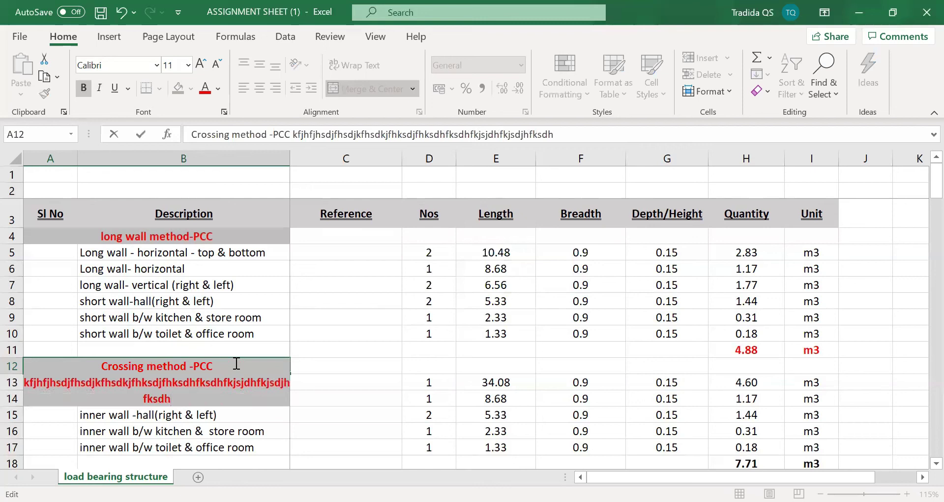
{"action": "key", "text": "Return"}
- Left-align the lengthened heading in the merged cell A12
{"action": "left_click", "coordinate": [235, 361]}
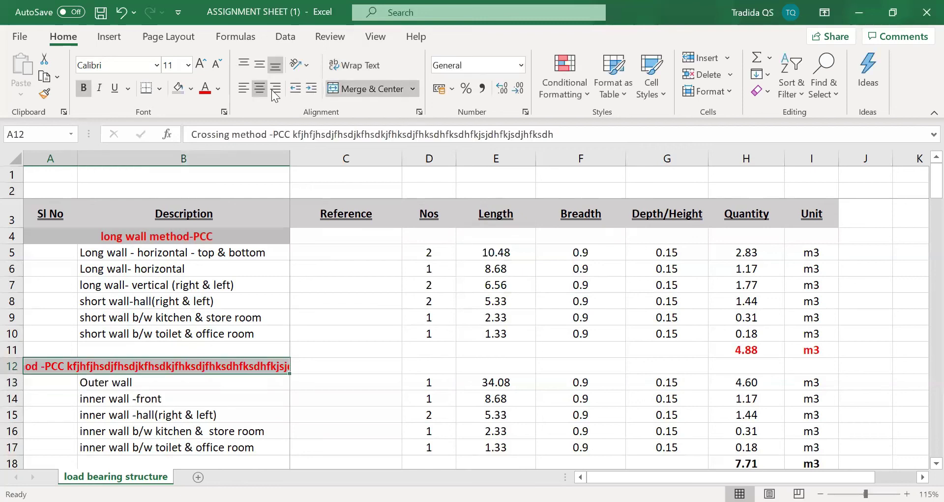
{"action": "left_click", "coordinate": [243, 88]}
{"action": "left_click", "coordinate": [356, 399]}
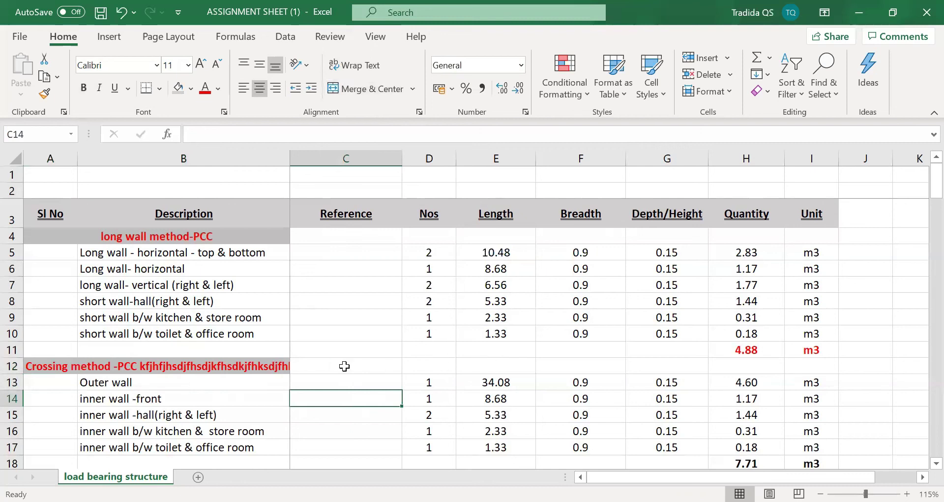
- Wrap the long heading text in A12 and increase the height of row 12 to fit three lines
{"action": "left_click", "coordinate": [248, 367]}
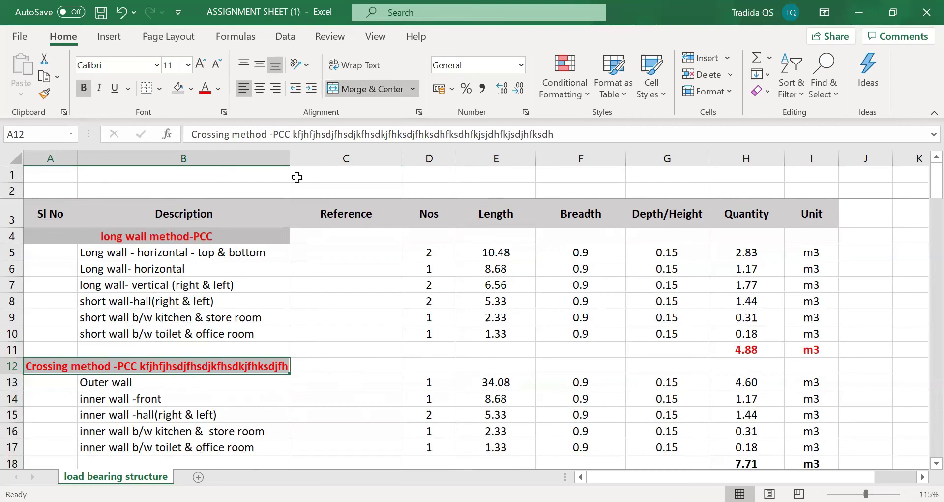
{"action": "left_click", "coordinate": [357, 62]}
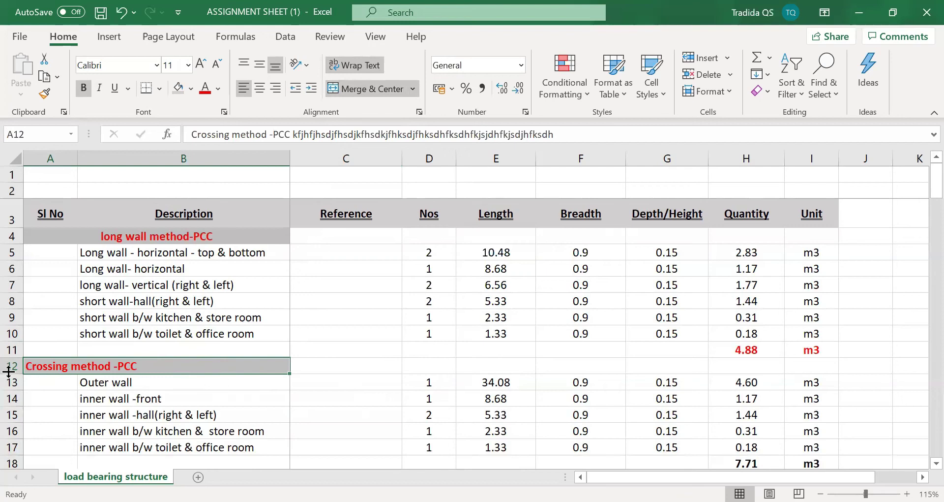
{"action": "left_click_drag", "start_coordinate": [9, 371], "coordinate": [9, 413]}
{"action": "left_click", "coordinate": [314, 382]}
{"action": "left_click", "coordinate": [212, 382]}
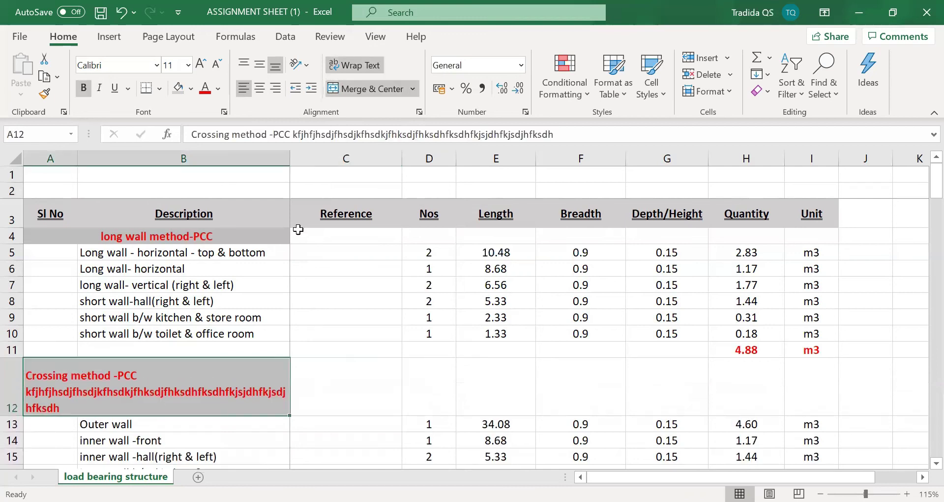
- Turn text wrapping off and back on for the heading in A12
{"action": "left_click", "coordinate": [357, 66]}
{"action": "left_click", "coordinate": [415, 407]}
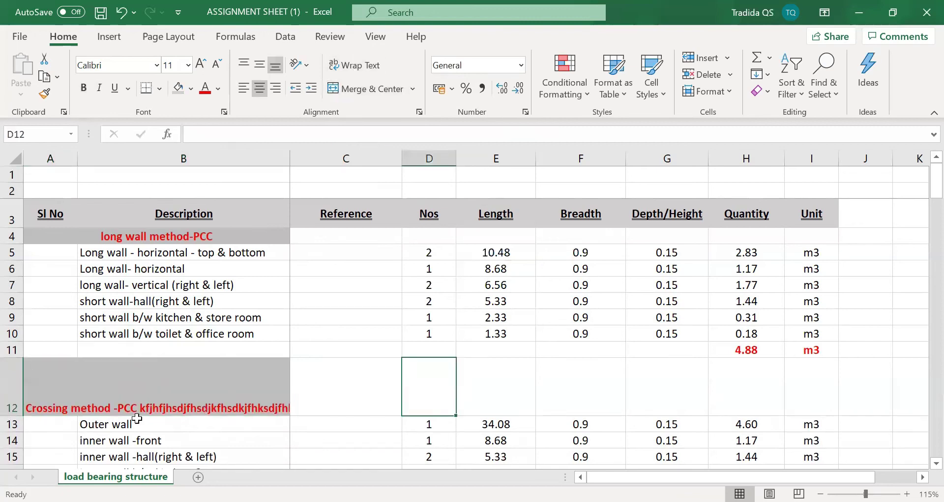
{"action": "left_click", "coordinate": [265, 372]}
{"action": "left_click", "coordinate": [358, 67]}
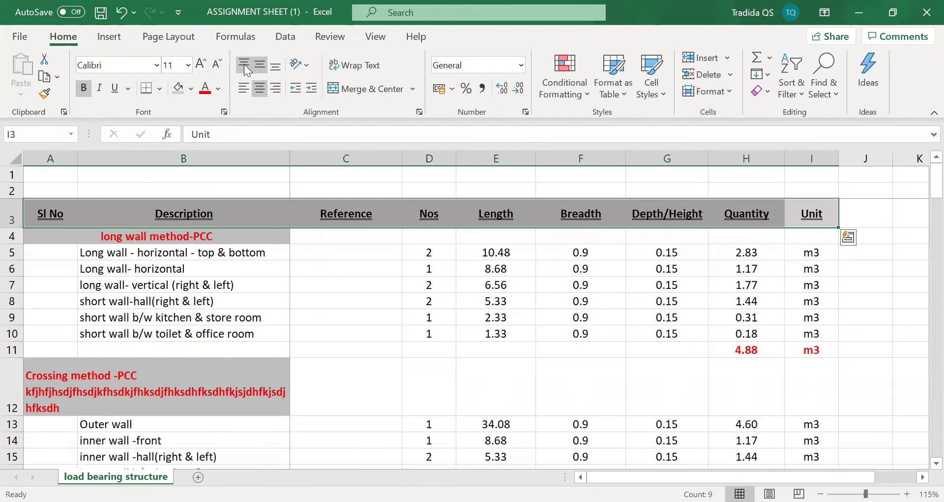
- Try top and bottom vertical alignment on the header row A3:I3, finishing with middle alignment
{"action": "left_click", "coordinate": [244, 64]}
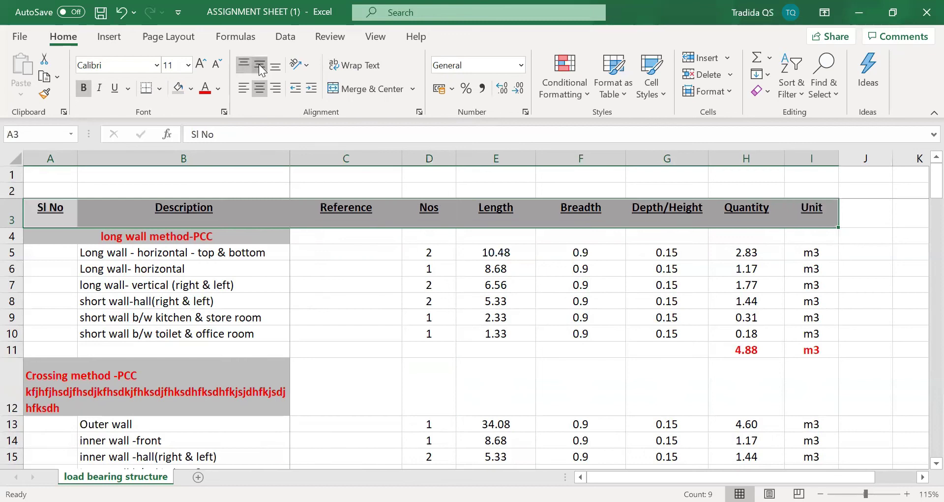
{"action": "left_click", "coordinate": [259, 64]}
{"action": "left_click", "coordinate": [276, 66]}
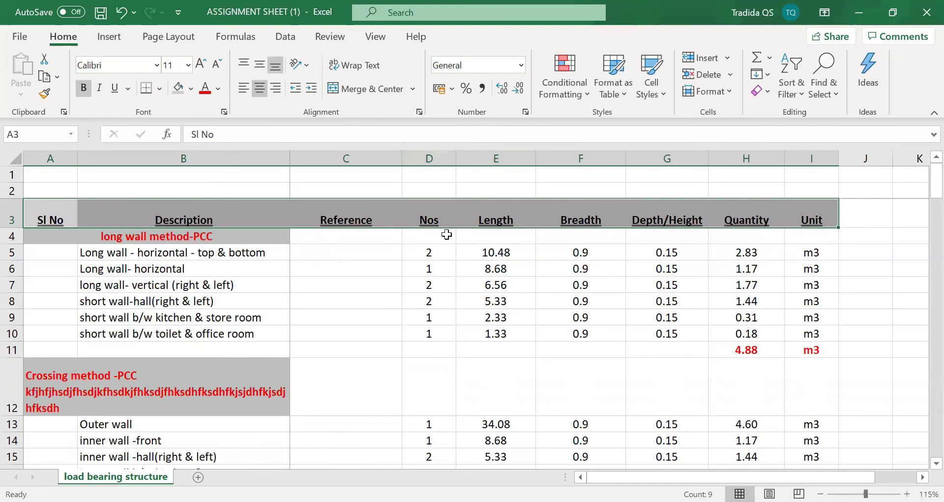
{"action": "left_click", "coordinate": [257, 66]}
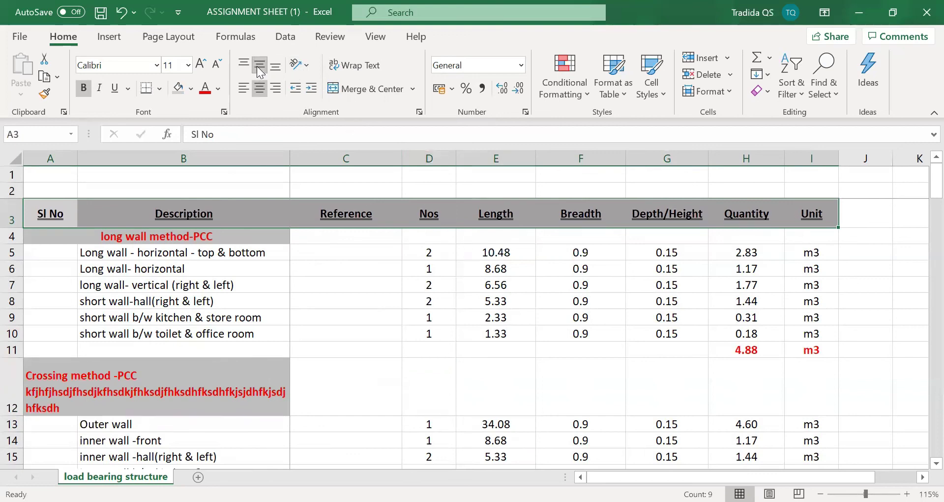
{"action": "left_click", "coordinate": [241, 64]}
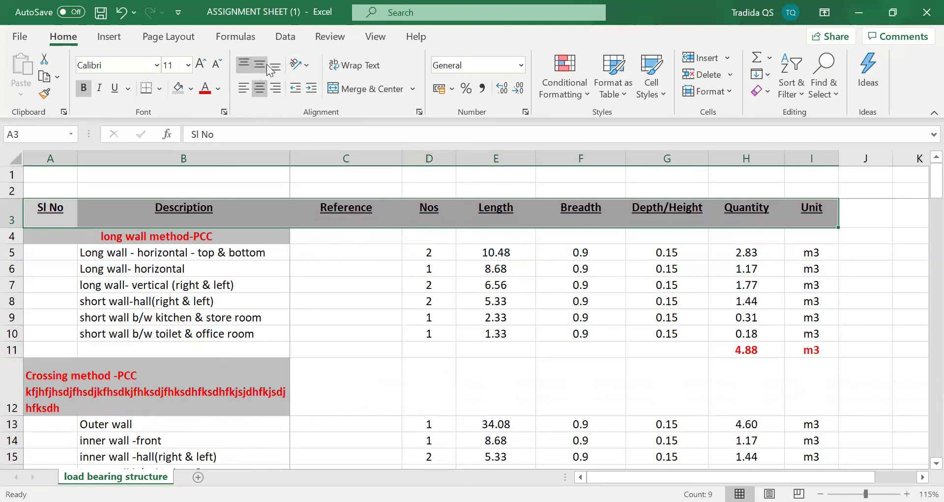
{"action": "left_click", "coordinate": [273, 65]}
{"action": "left_click", "coordinate": [261, 66]}
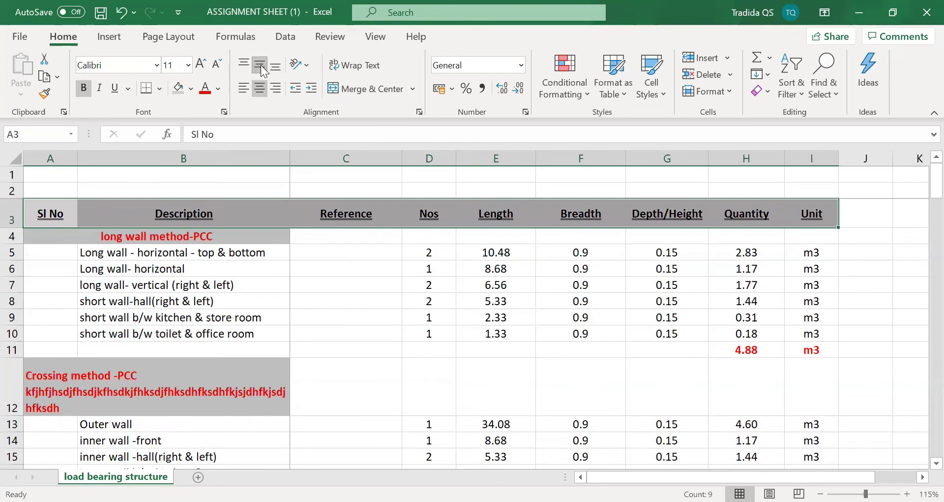
{"action": "left_click", "coordinate": [587, 344]}
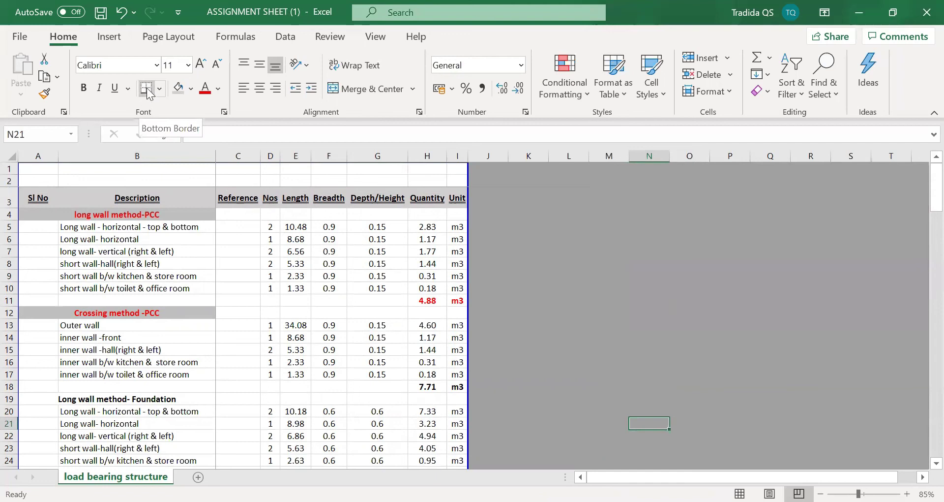
- Try applying all borders to the entire worksheet and undo it
{"action": "left_click_drag", "start_coordinate": [25, 198], "coordinate": [455, 277]}
{"action": "left_click", "coordinate": [7, 154]}
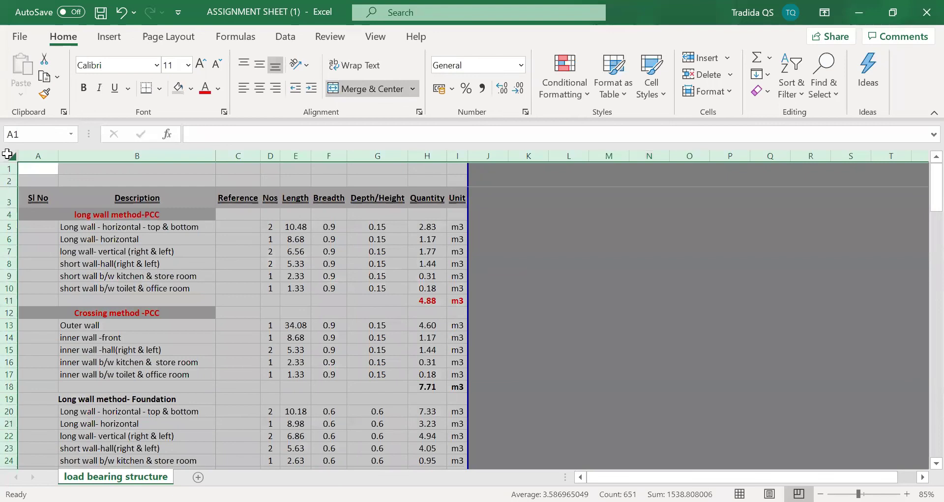
{"action": "left_click", "coordinate": [160, 89]}
{"action": "left_click", "coordinate": [194, 243]}
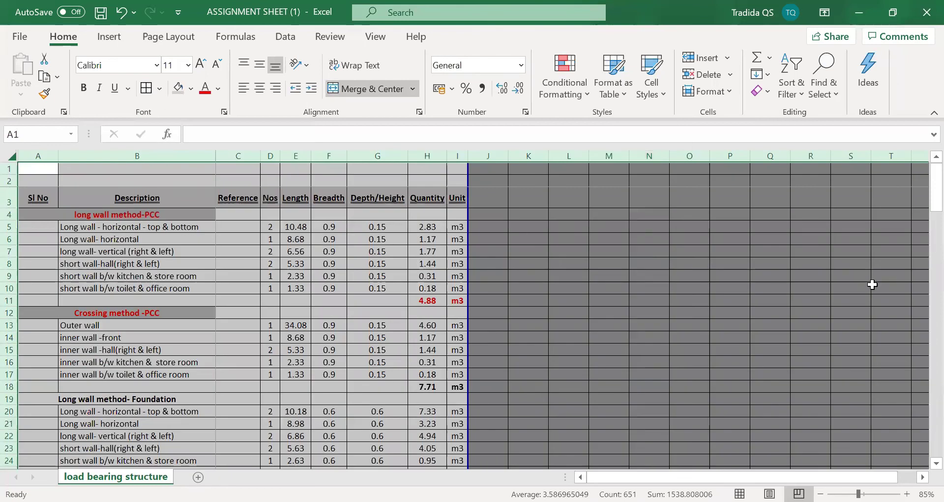
{"action": "key", "text": "ctrl+z"}
{"action": "left_click", "coordinate": [672, 326]}
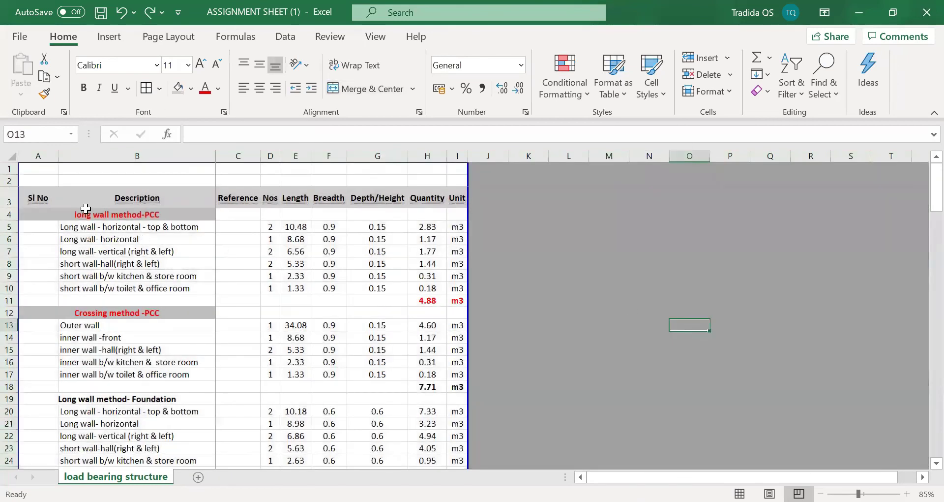
- Select the table range A3:I134 and open its detailed border settings
{"action": "left_click_drag", "start_coordinate": [31, 194], "coordinate": [449, 456]}
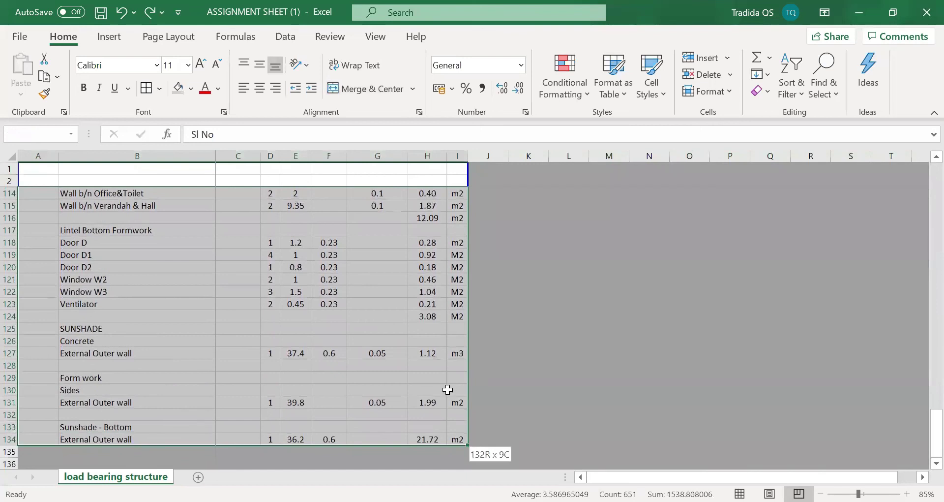
{"action": "left_click_drag", "start_coordinate": [448, 389], "coordinate": [447, 389]}
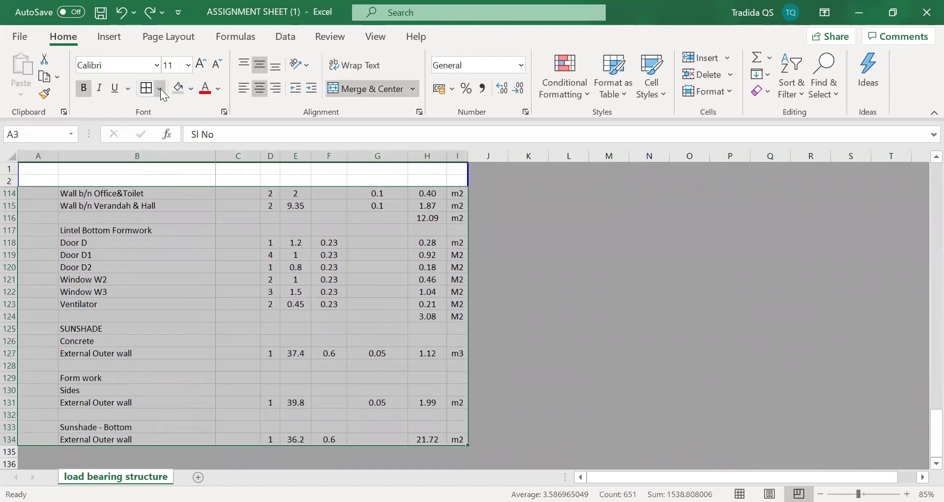
{"action": "left_click", "coordinate": [159, 89]}
{"action": "scroll", "coordinate": [248, 457], "scroll_direction": "down", "scroll_amount": 2}
{"action": "scroll", "coordinate": [220, 165], "scroll_direction": "up", "scroll_amount": 1}
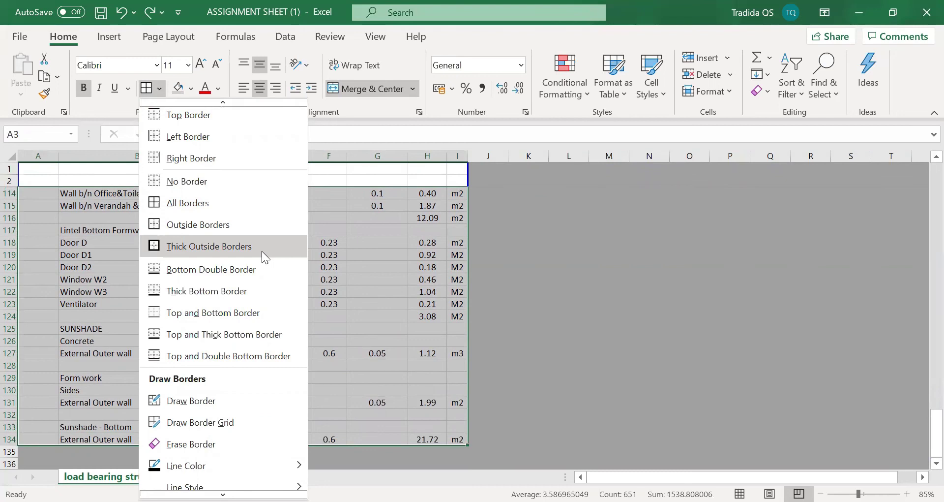
{"action": "scroll", "coordinate": [252, 413], "scroll_direction": "down", "scroll_amount": 1}
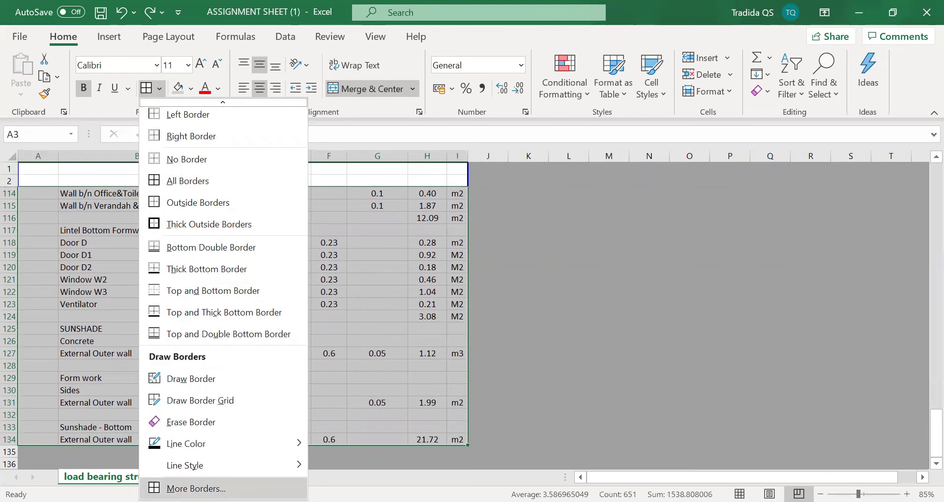
{"action": "left_click", "coordinate": [195, 488]}
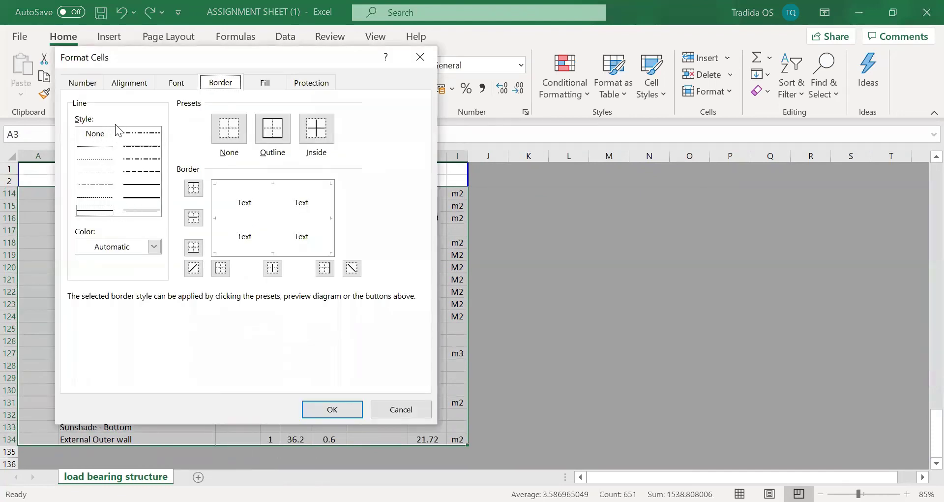
- Choose a dotted line style and set it on all four outer edges of the selected table
{"action": "left_click", "coordinate": [96, 147]}
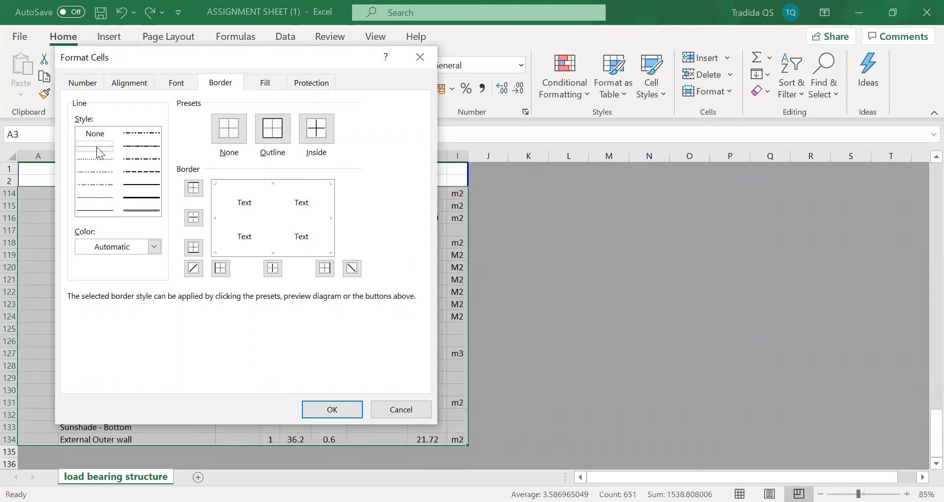
{"action": "left_click", "coordinate": [101, 163]}
{"action": "left_click", "coordinate": [216, 191]}
{"action": "left_click", "coordinate": [232, 181]}
{"action": "left_click", "coordinate": [330, 200]}
{"action": "left_click", "coordinate": [326, 252]}
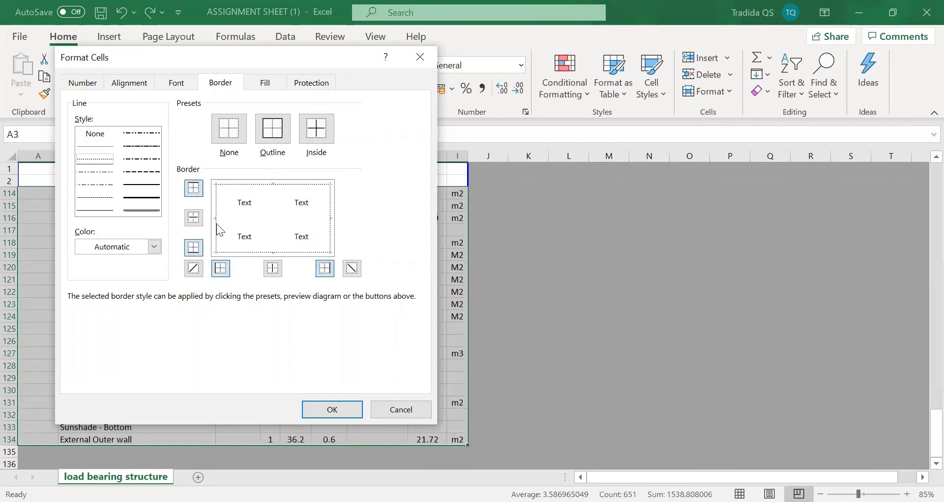
- Add dotted horizontal and vertical inside lines and apply the borders to the table
{"action": "left_click", "coordinate": [316, 223]}
{"action": "left_click", "coordinate": [270, 205]}
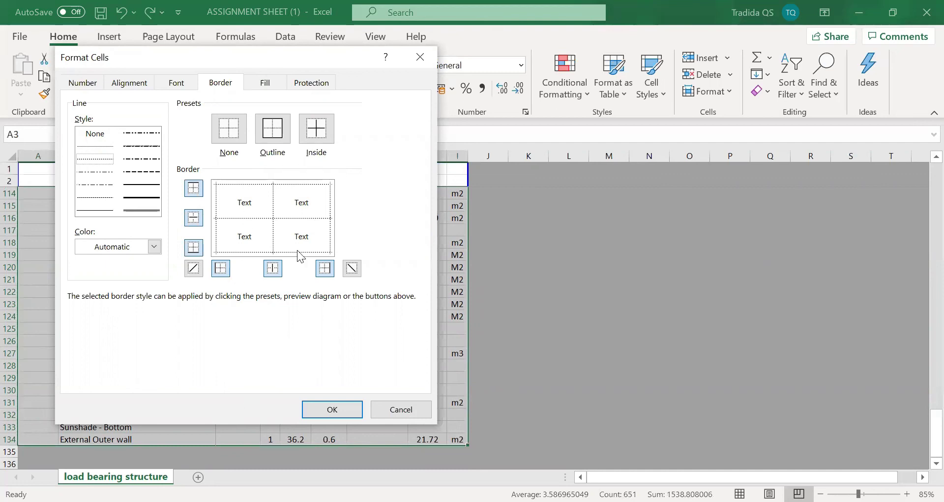
{"action": "left_click", "coordinate": [338, 409]}
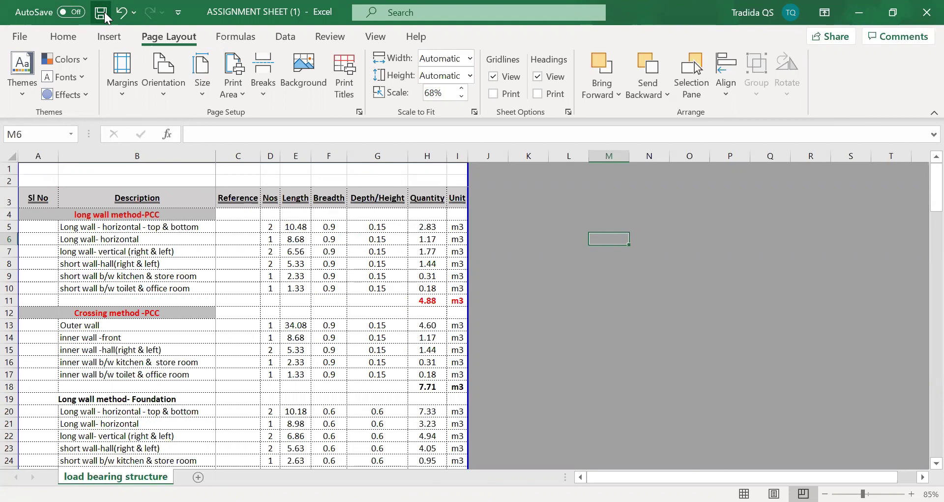
{"action": "left_click", "coordinate": [74, 43]}
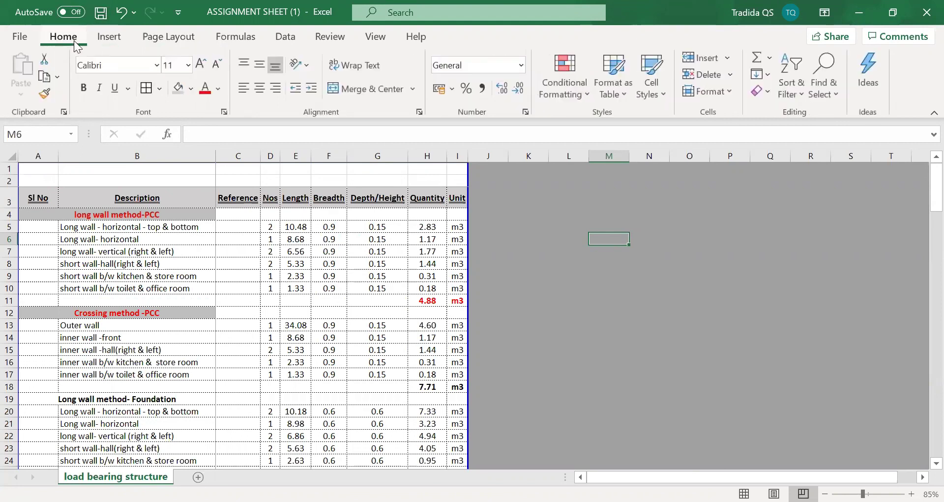